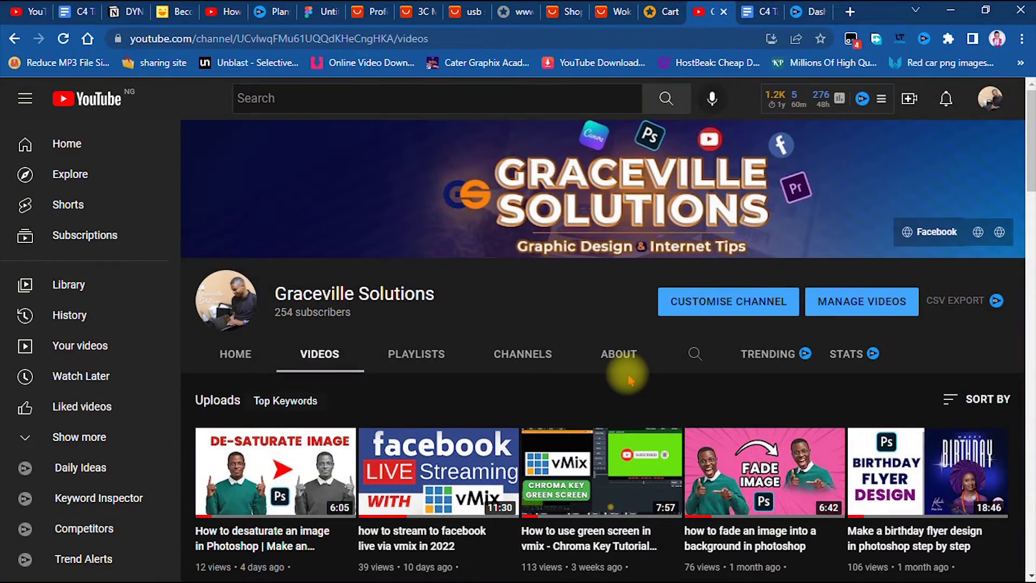
scroll(628, 380, down, 7)
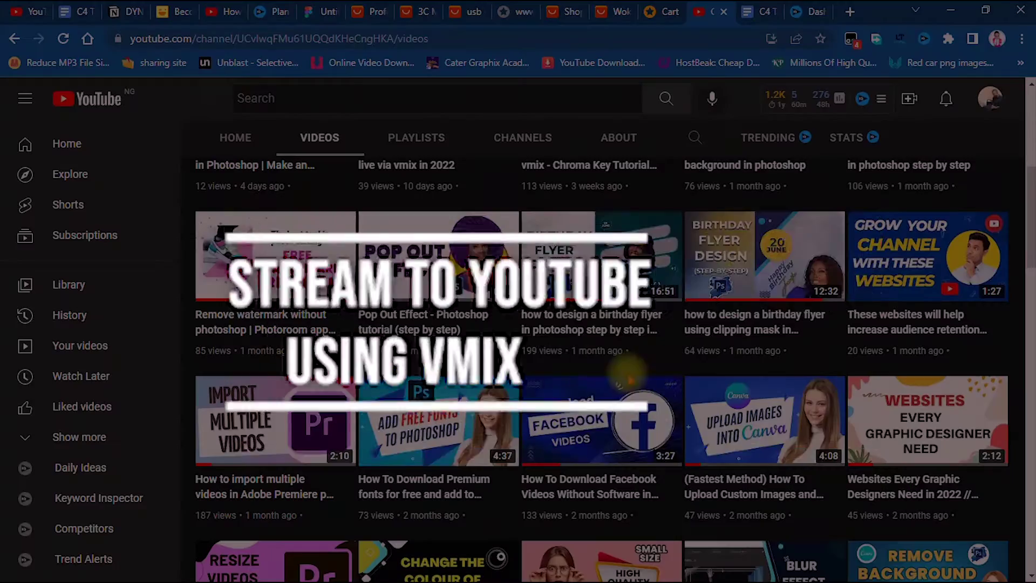
scroll(629, 378, down, 3)
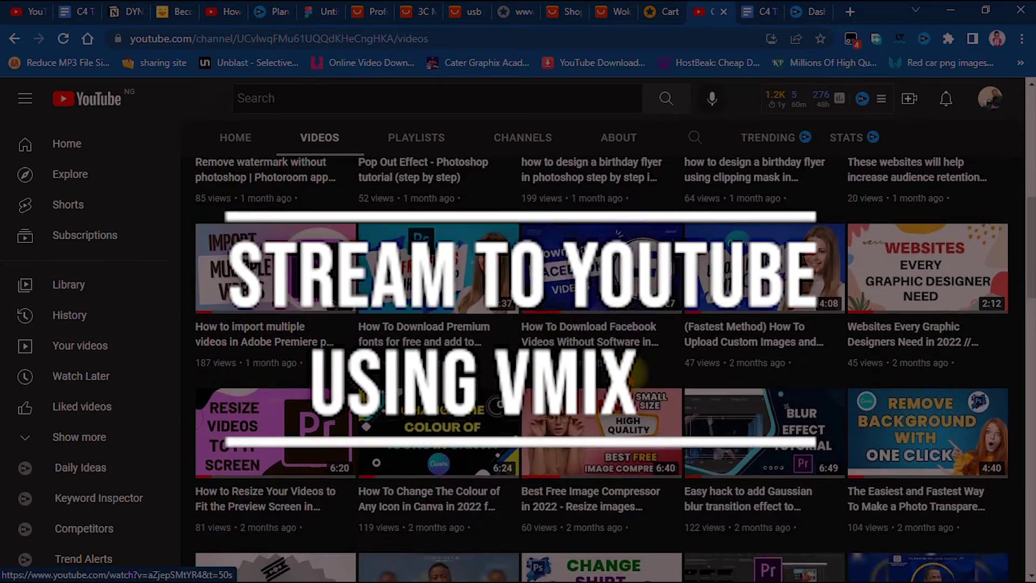
scroll(629, 380, down, 7)
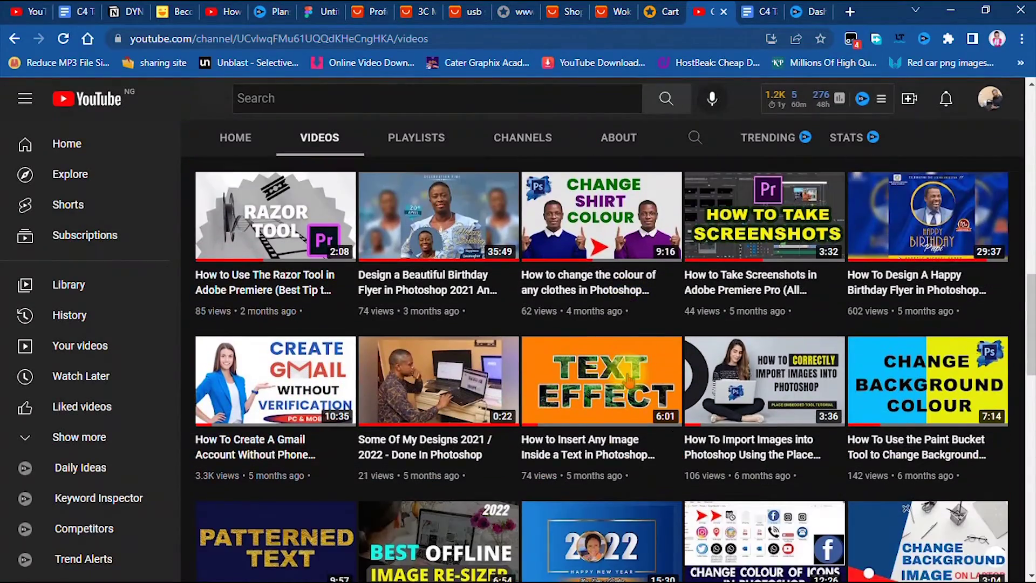
scroll(628, 380, down, 6)
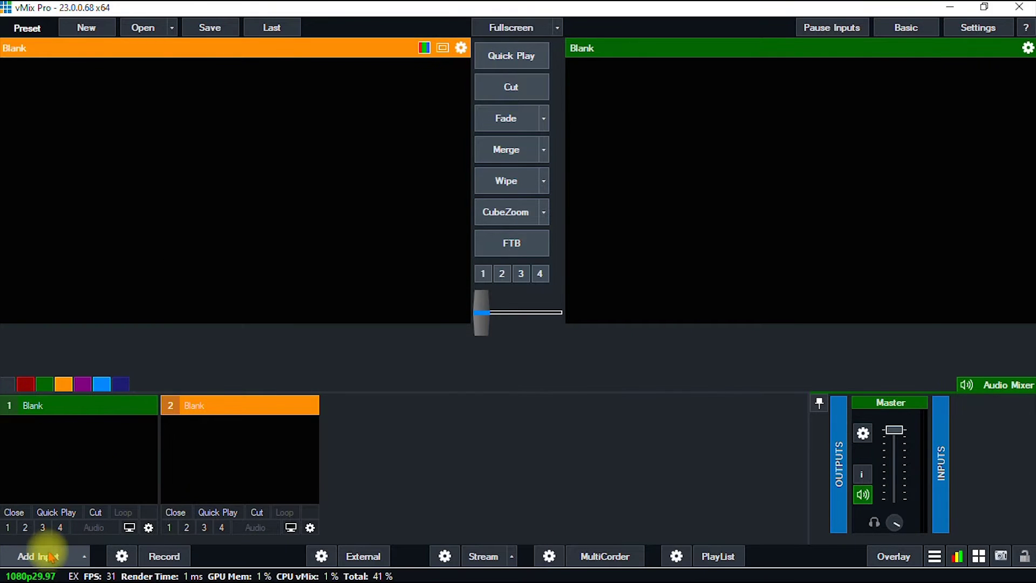
click(36, 556)
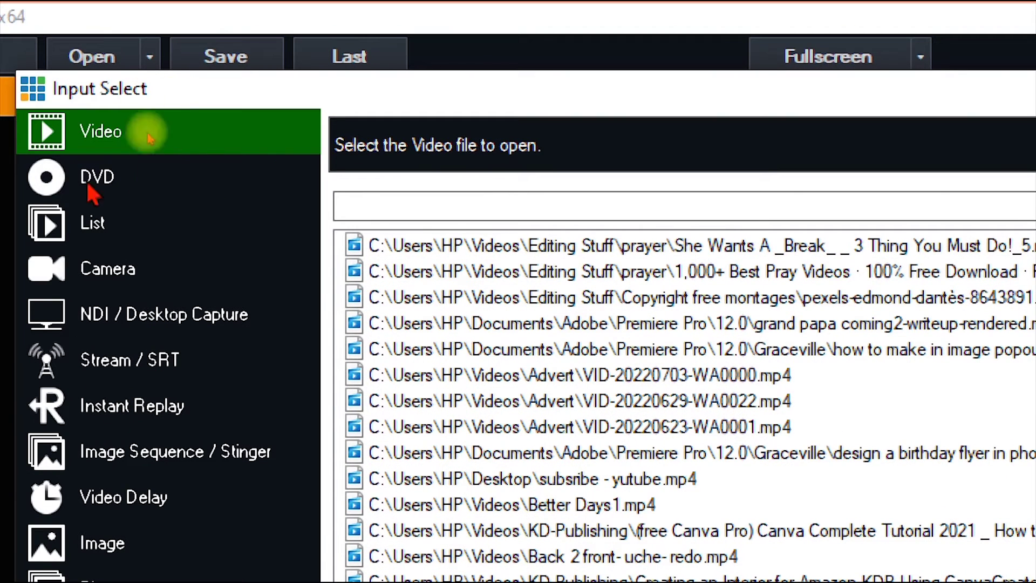
click(123, 268)
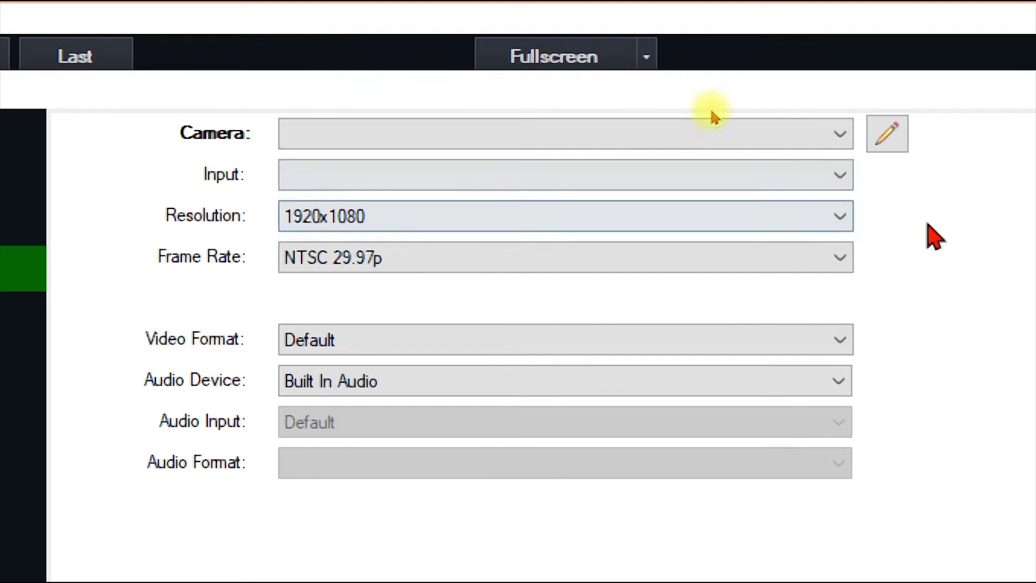
click(792, 140)
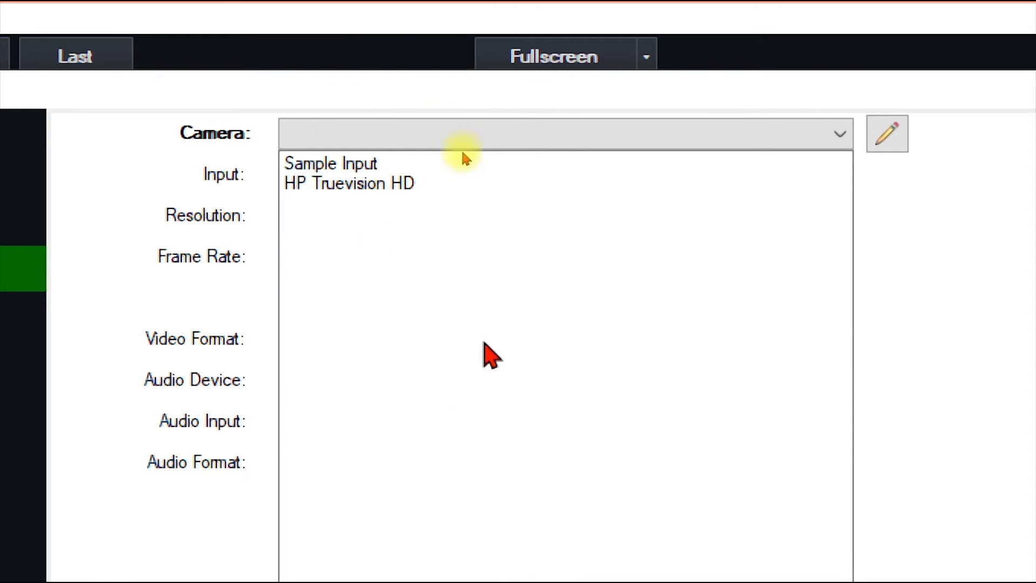
click(264, 109)
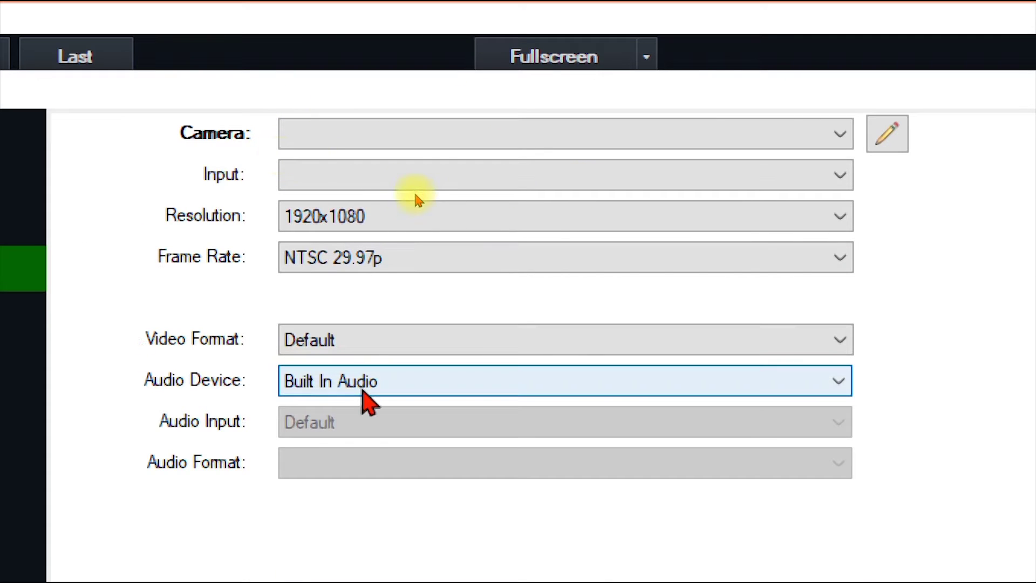
key(Escape)
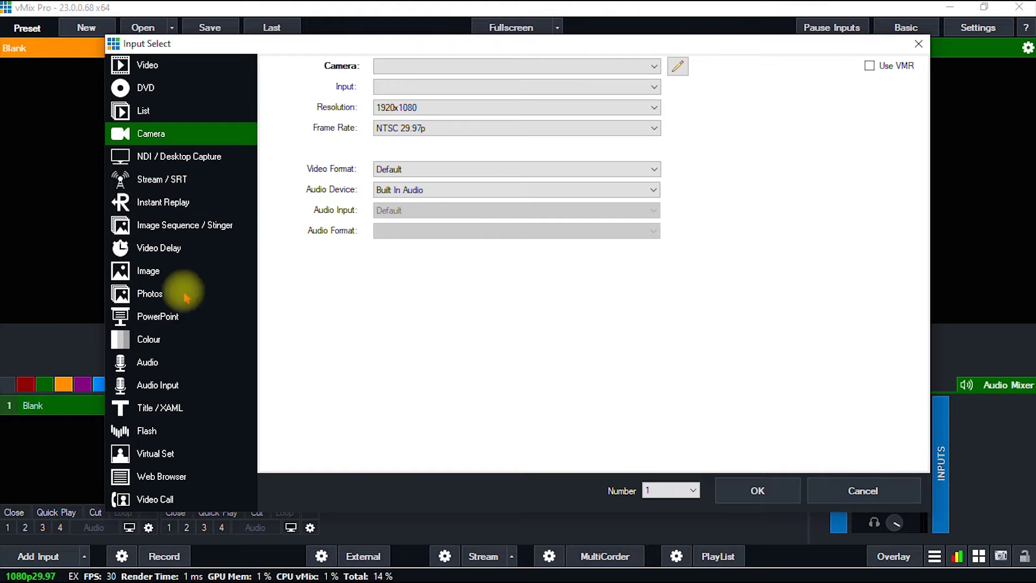
click(870, 491)
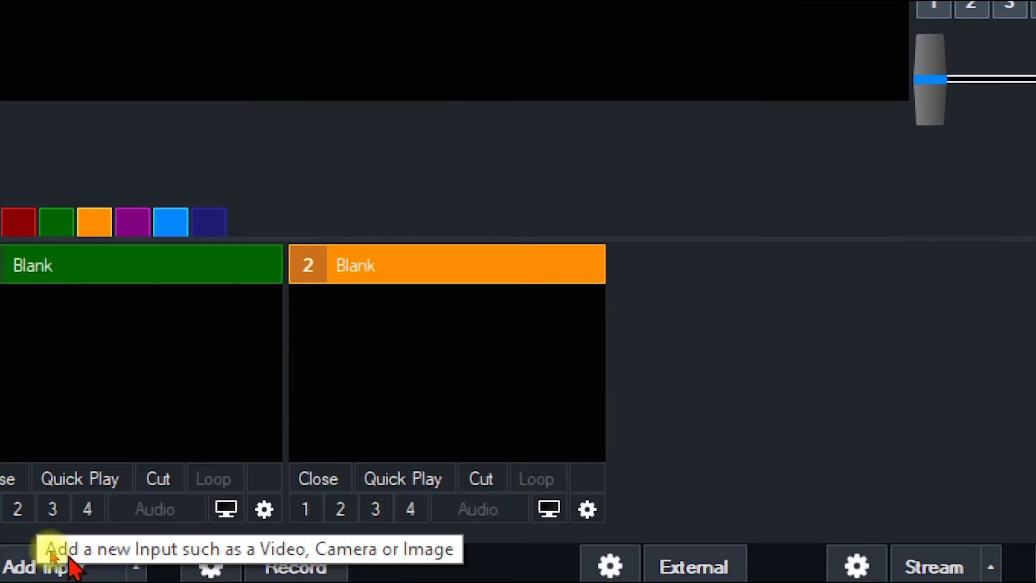
- Add the video file photoroom review.mp4 from the Graceville folder under Documents as a new vMix input
click(50, 564)
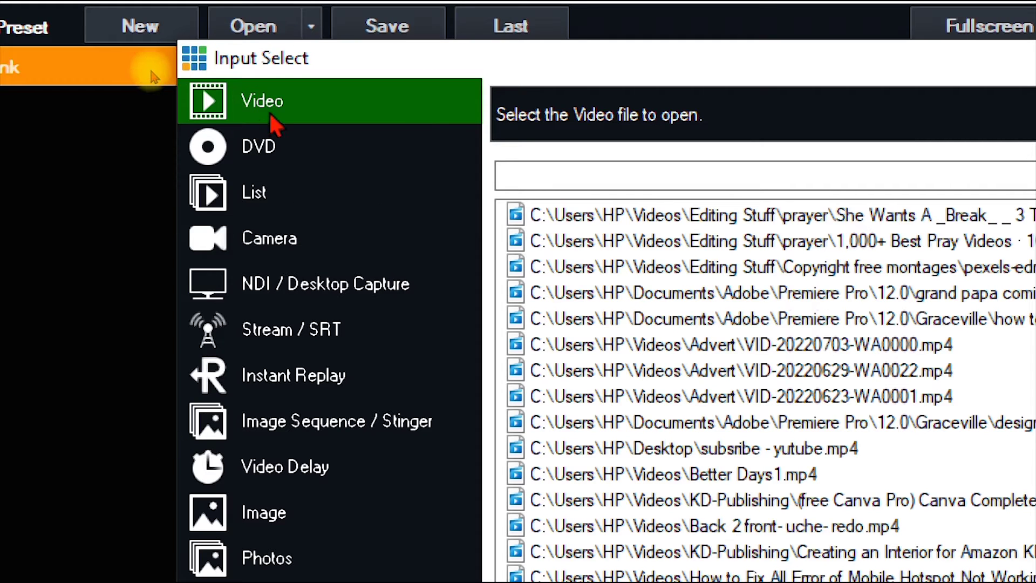
click(287, 158)
click(295, 91)
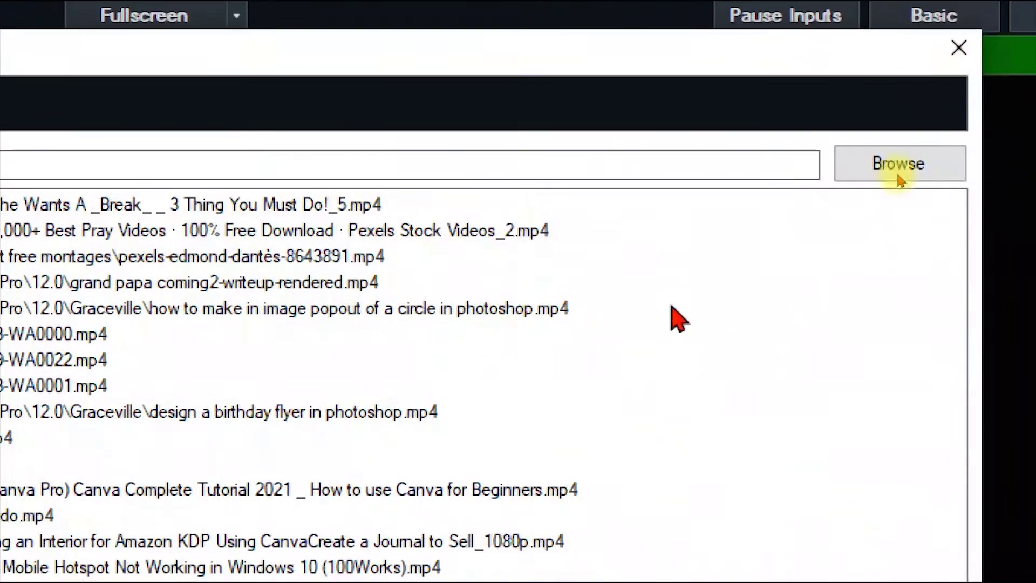
key(Escape)
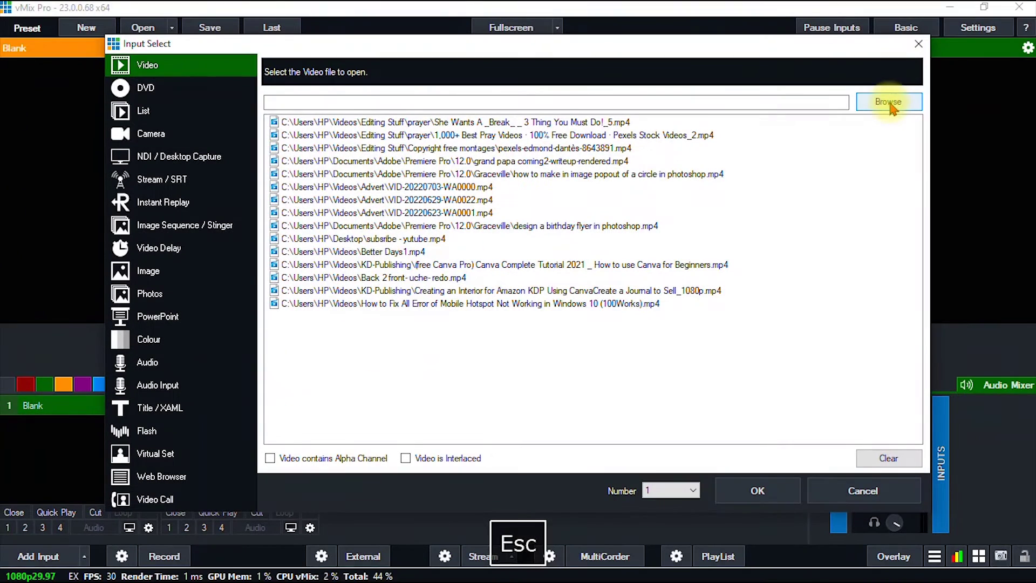
click(889, 104)
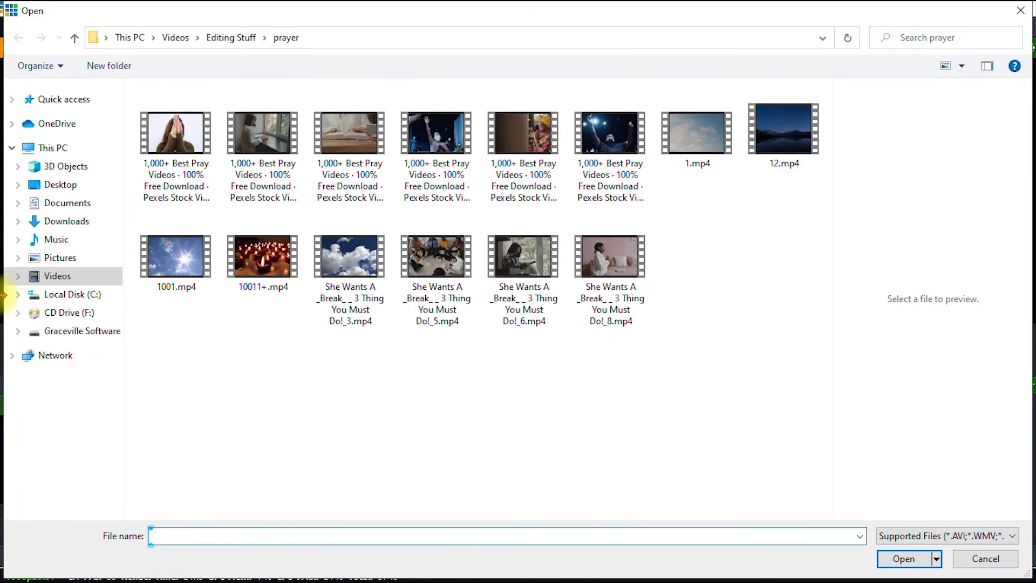
click(61, 205)
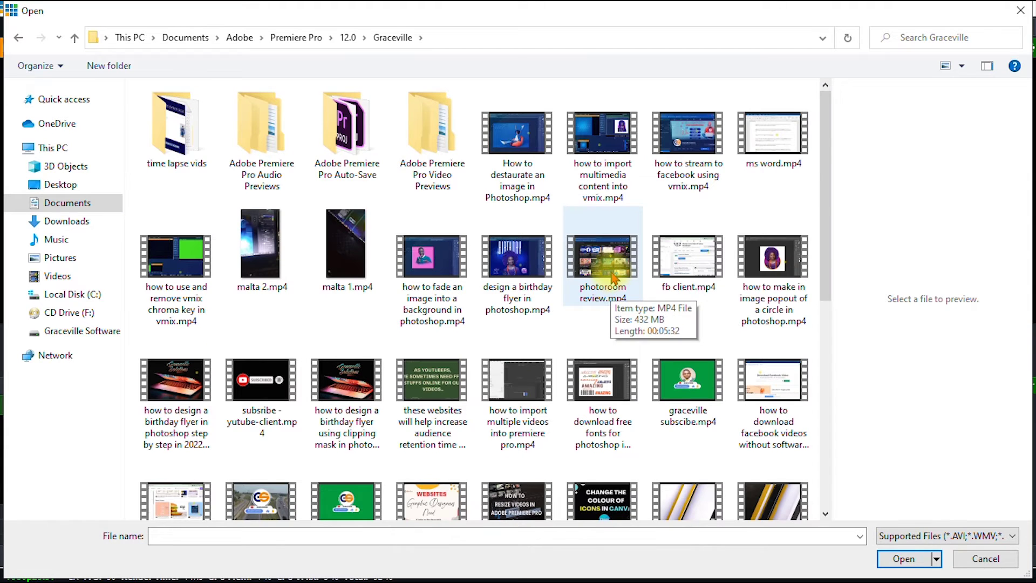
double_click(603, 259)
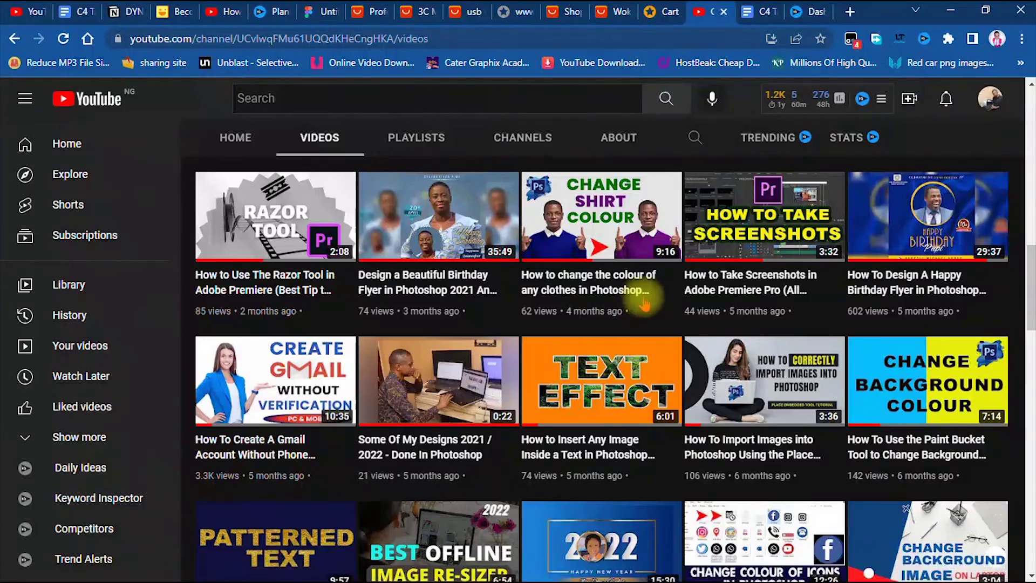
- Switch to the YouTube channel page in the browser and collapse its side navigation
scroll(653, 313, up, 10)
scroll(647, 304, up, 3)
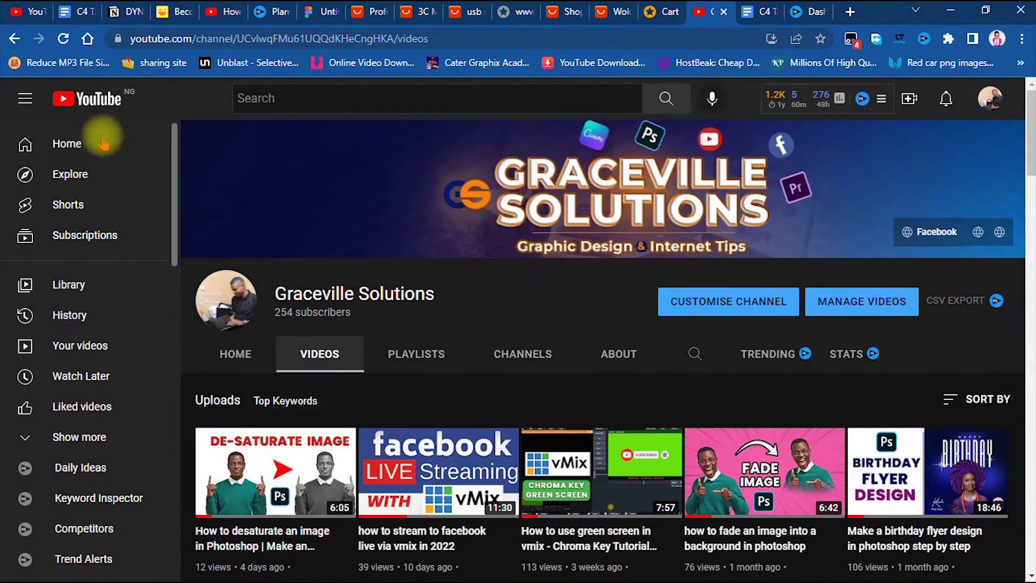
click(27, 102)
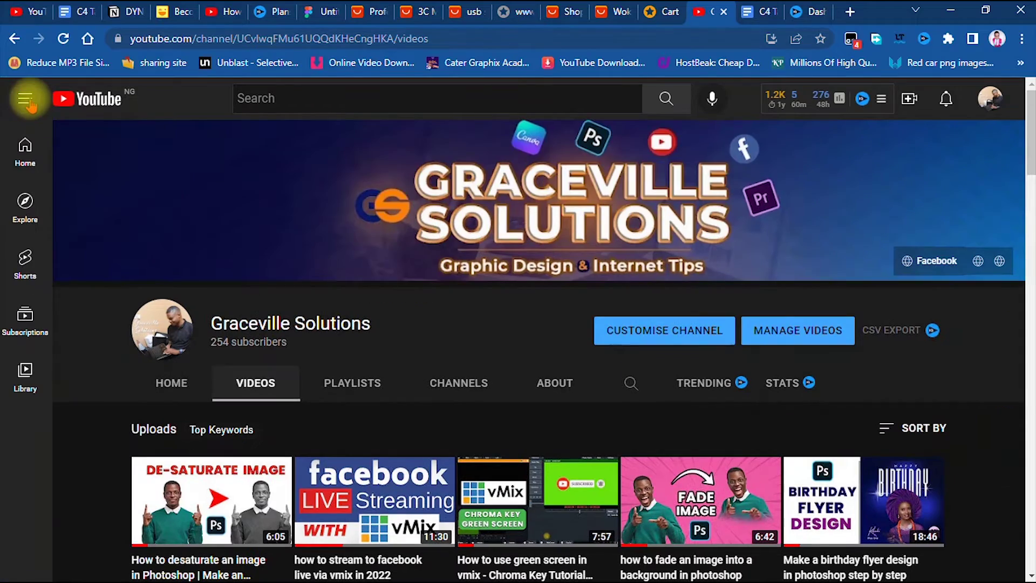
scroll(777, 335, down, 5)
scroll(761, 337, up, 5)
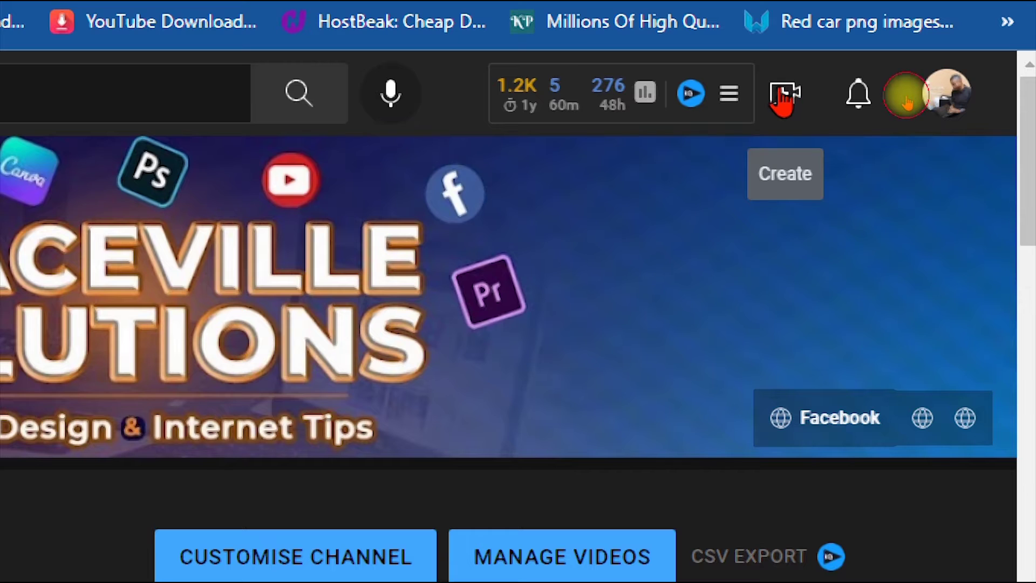
- Start the Go live setup from the YouTube channel and choose Streaming software as the stream type
click(783, 98)
click(783, 98)
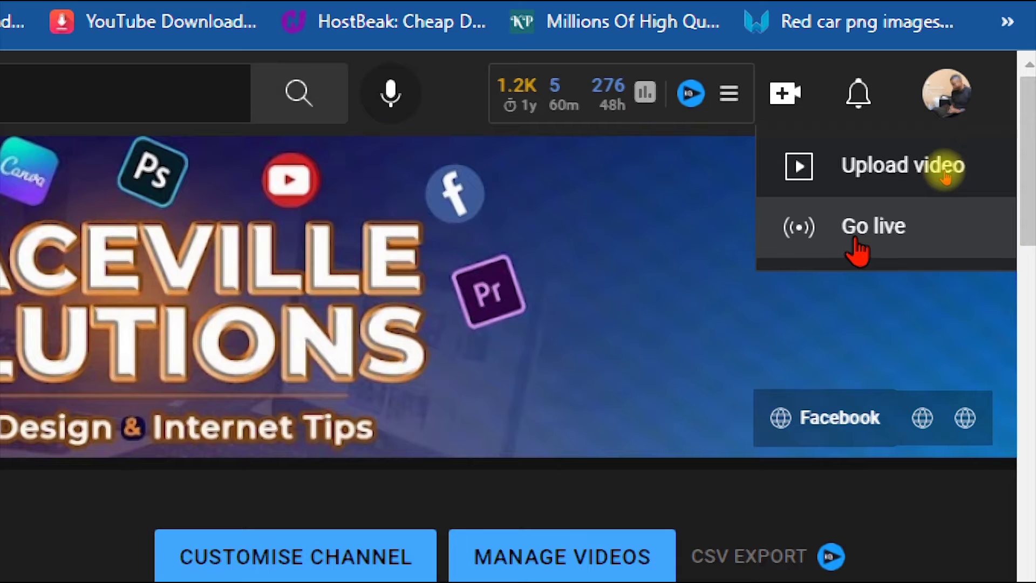
click(857, 249)
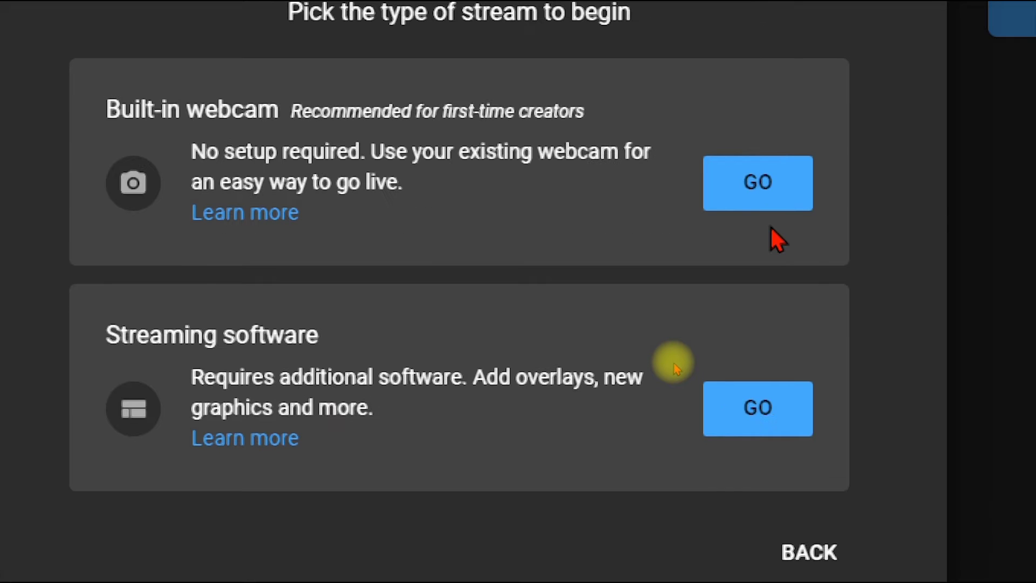
key(super)
key(super)
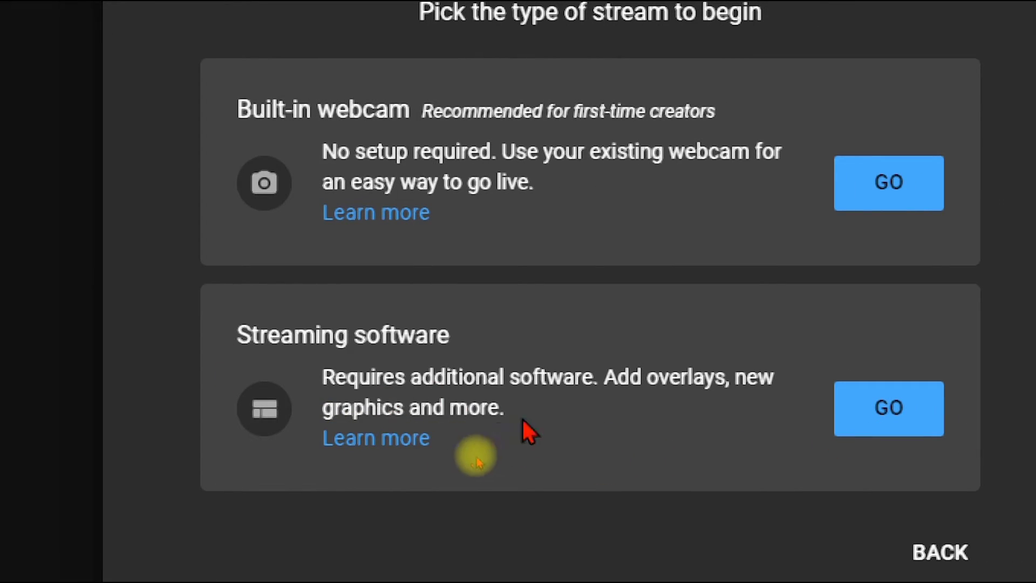
click(880, 417)
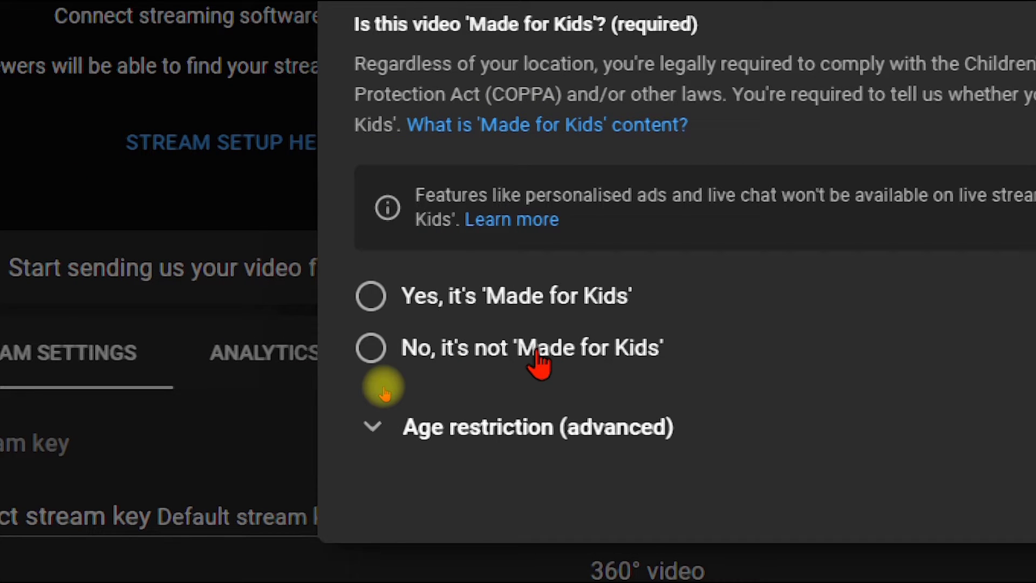
- Declare the live stream as not 'Made for Kids' and save the audience setting
click(371, 296)
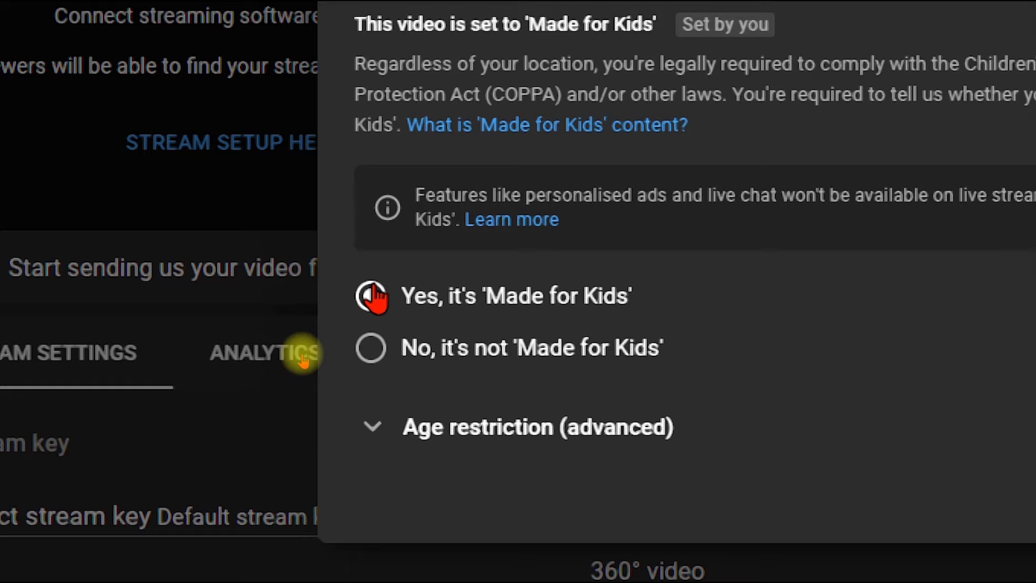
click(370, 349)
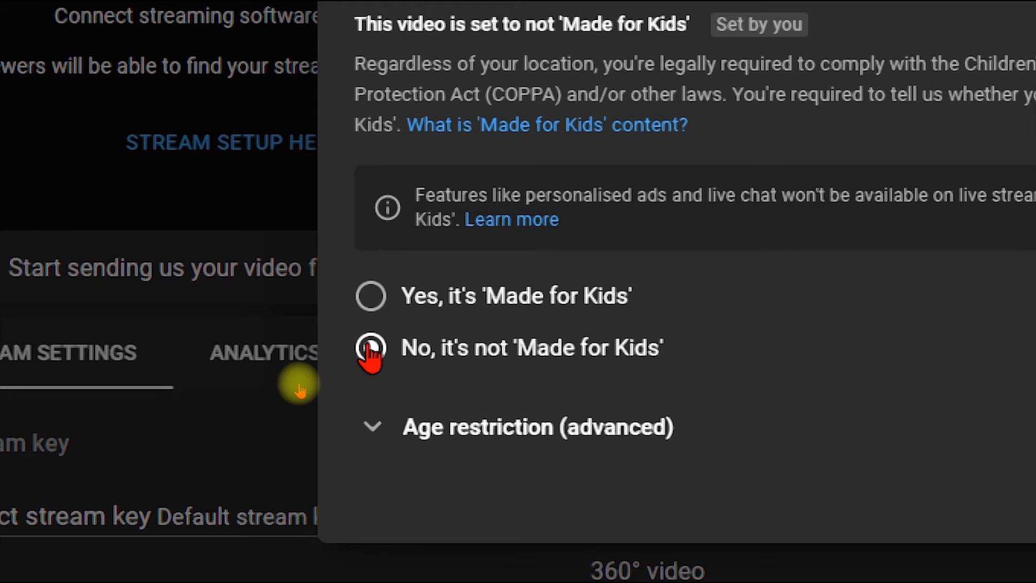
key(Escape)
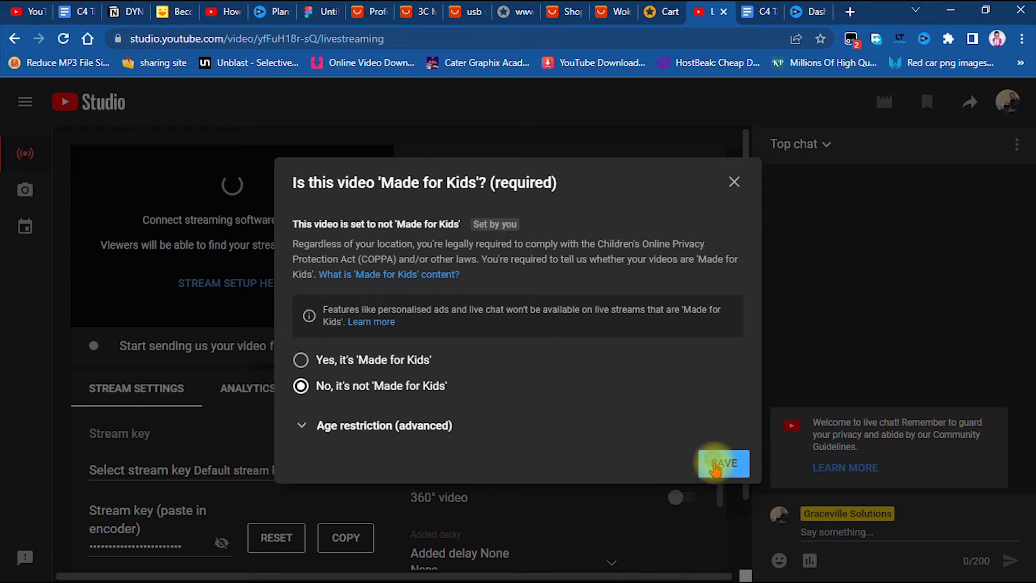
click(717, 464)
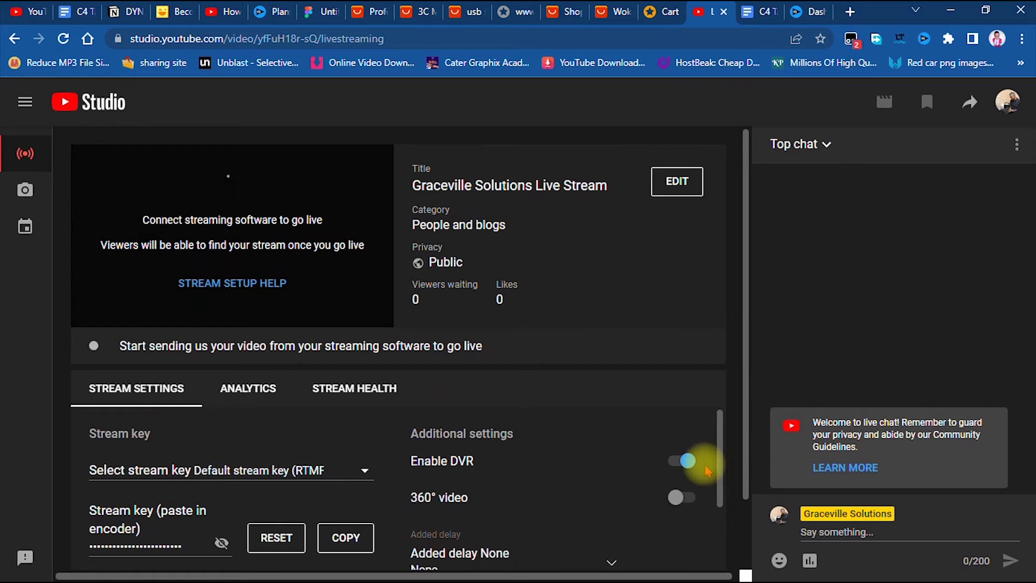
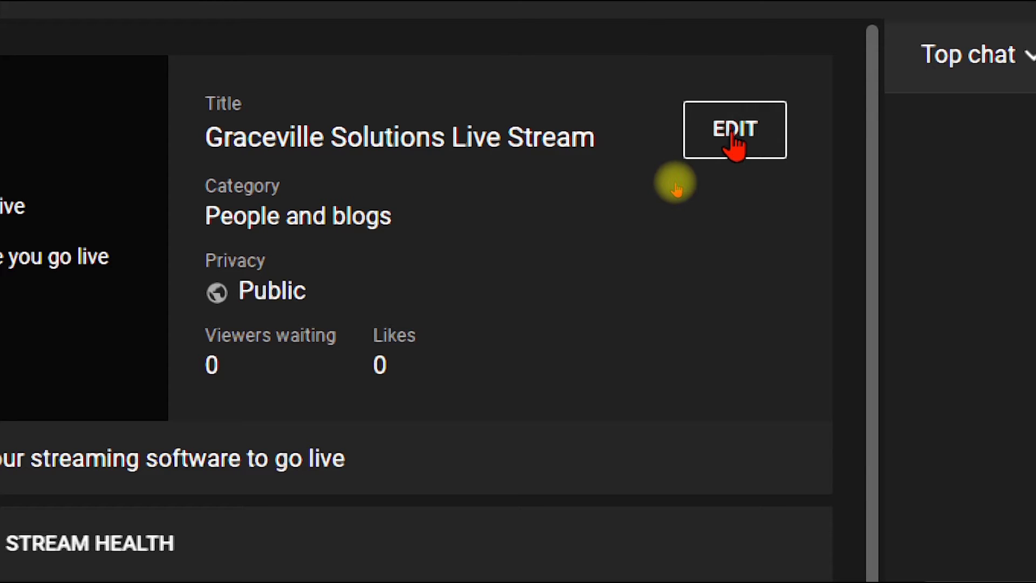
- Change the live stream's title to "Graceville Solutions Test stream" in its edit settings
key(Escape)
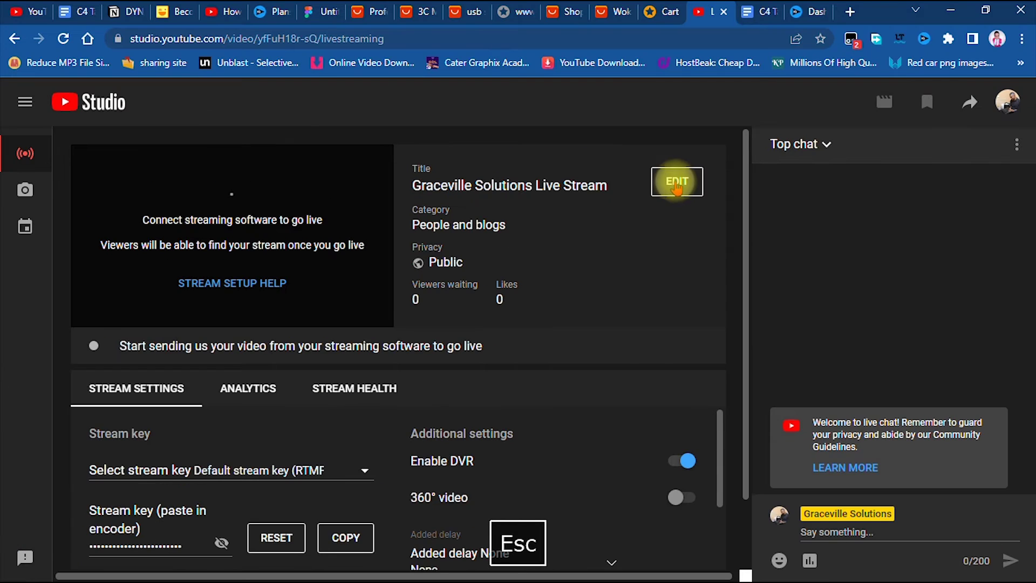
click(676, 184)
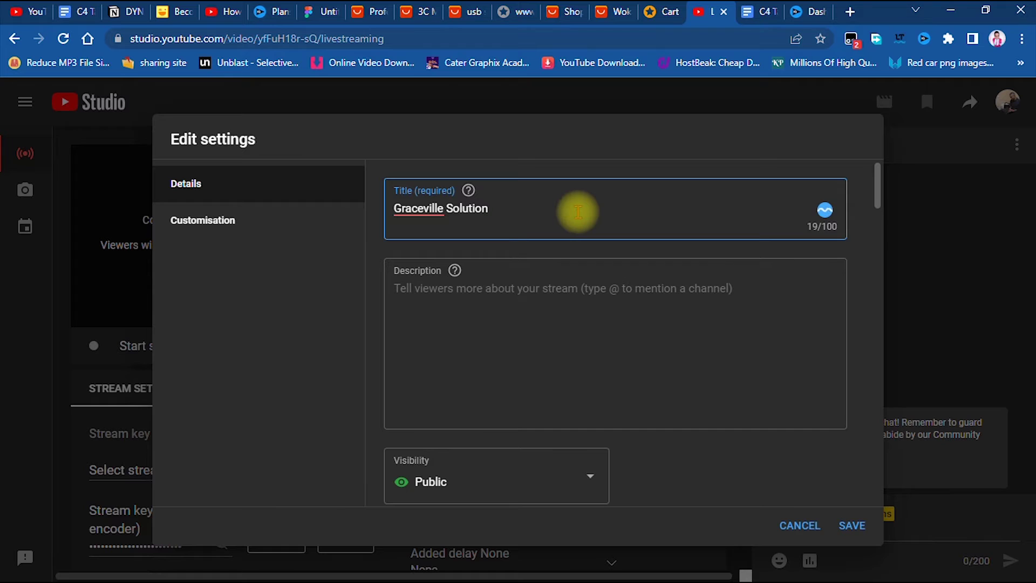
text(Solutions Tes)
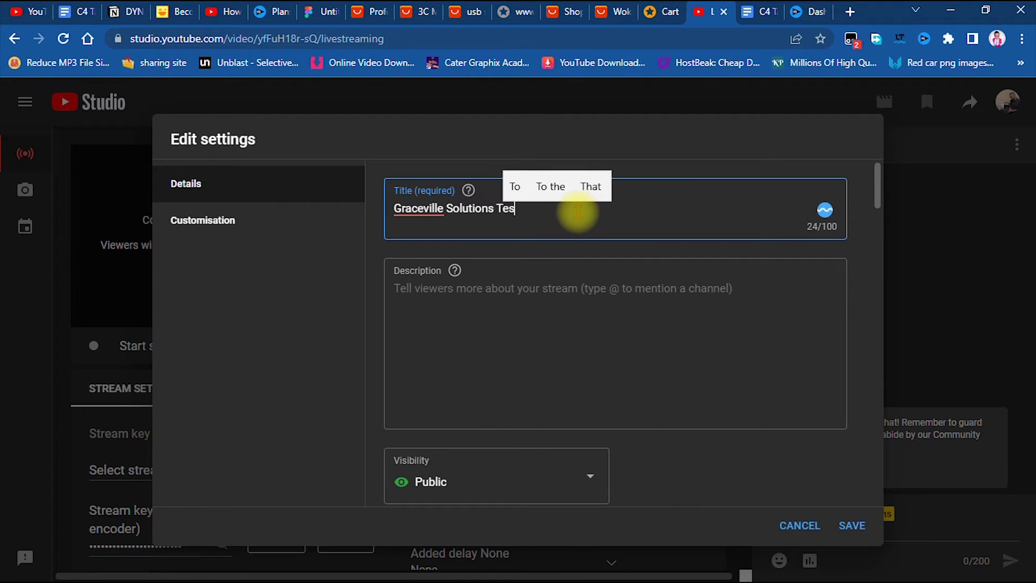
text(t strea)
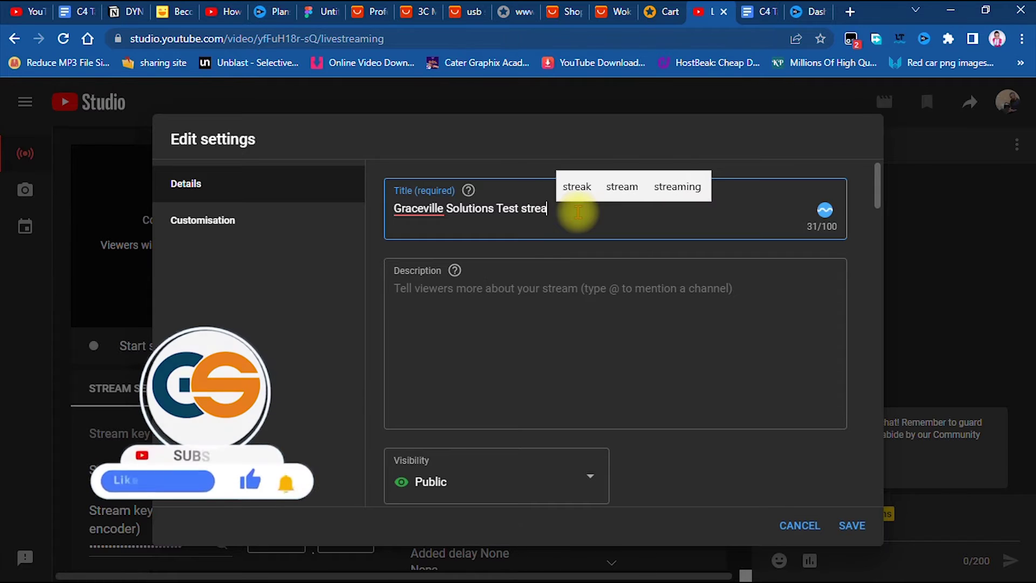
text(m)
- Enter "This a test transmission" as the live stream's description
click(693, 307)
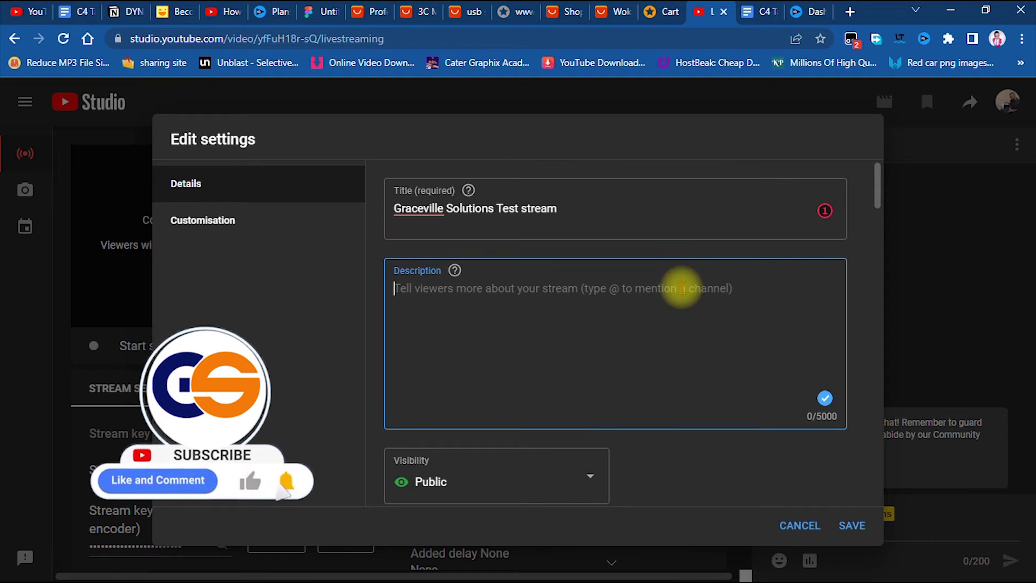
scroll(658, 299, down, 4)
scroll(620, 308, up, 4)
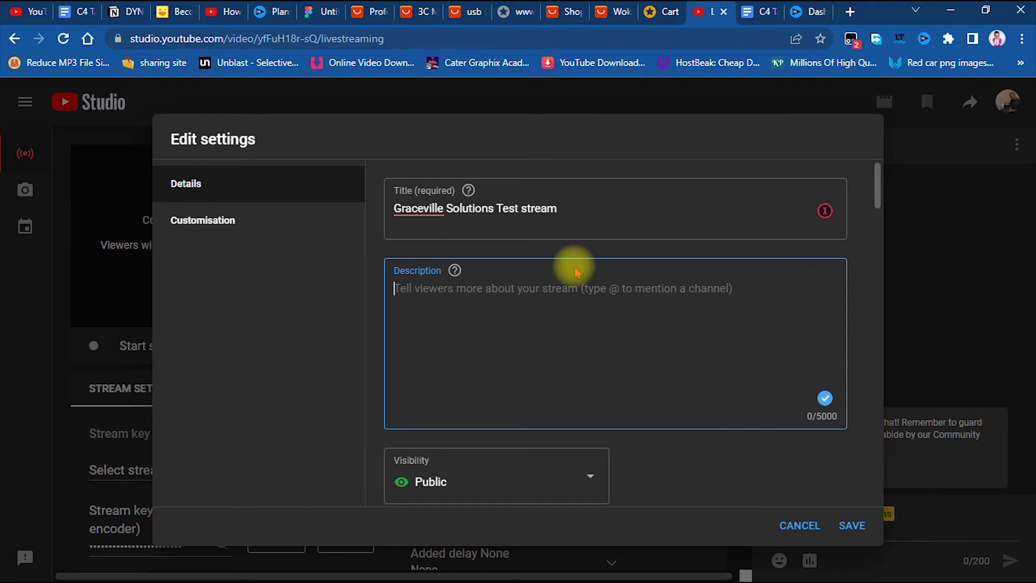
text(This)
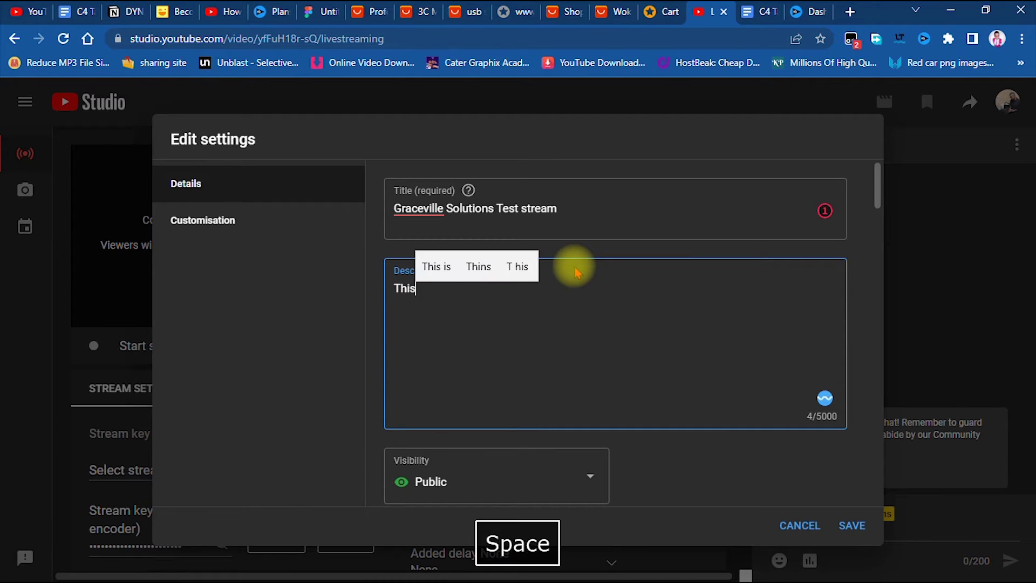
text( a test tr)
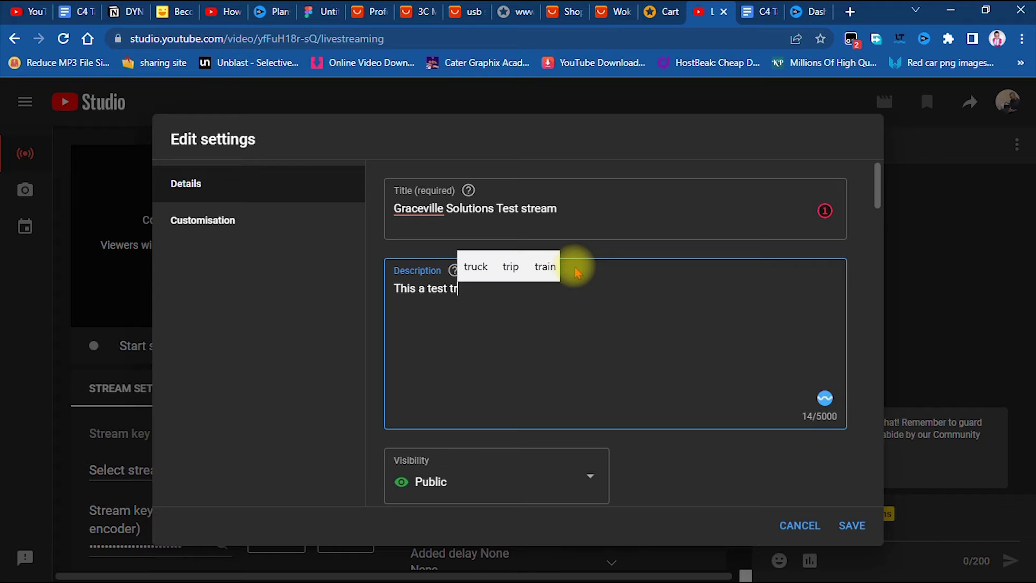
text(ansmission)
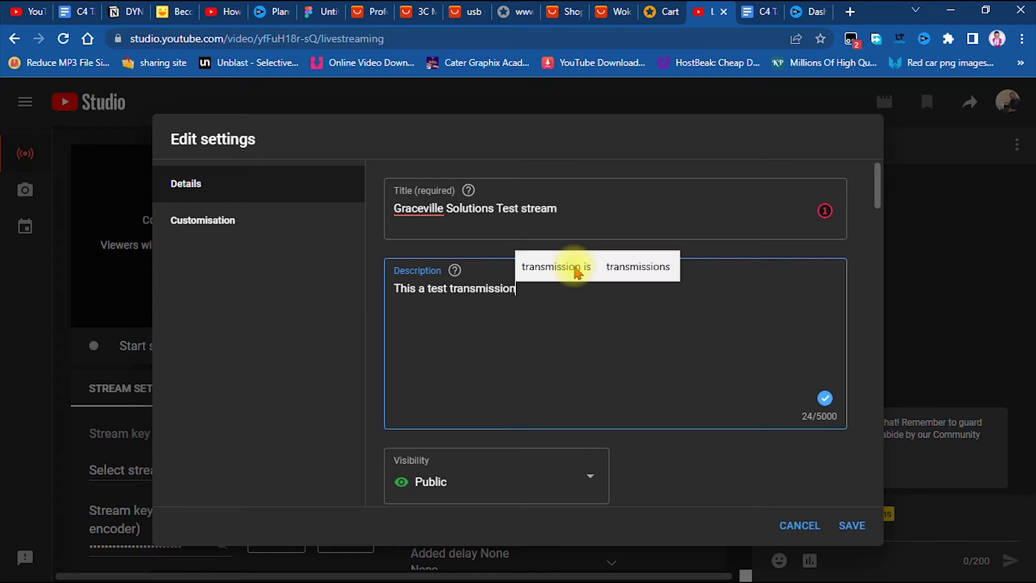
- Try the Private option in the stream's visibility setting and return it to Public
scroll(565, 360, down, 4)
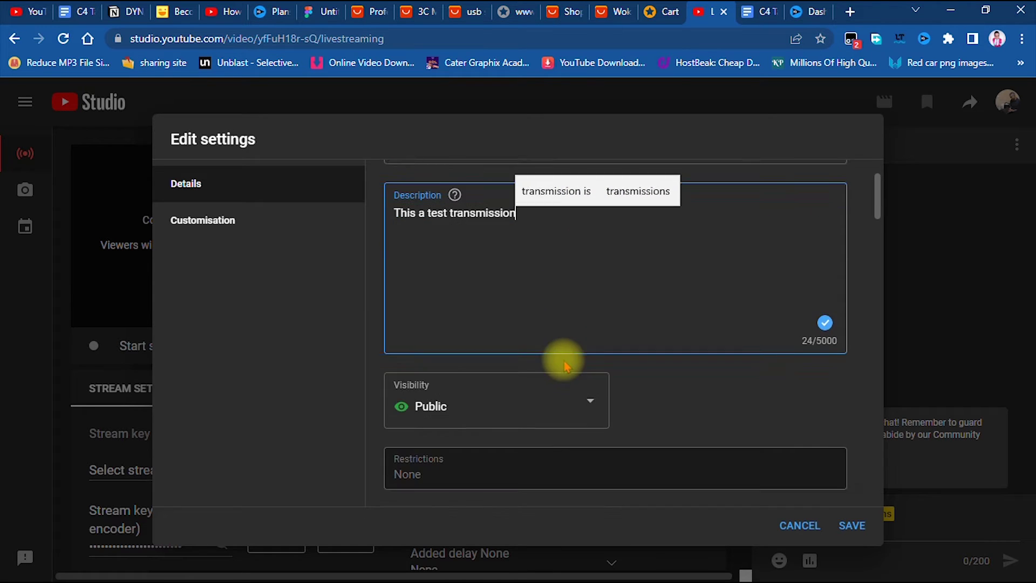
scroll(564, 360, up, 3)
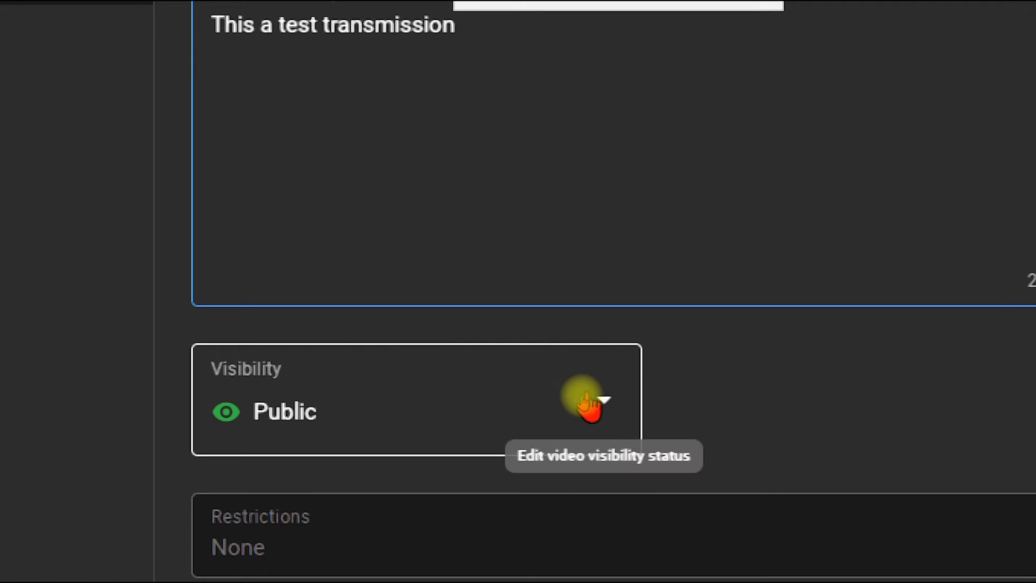
click(597, 405)
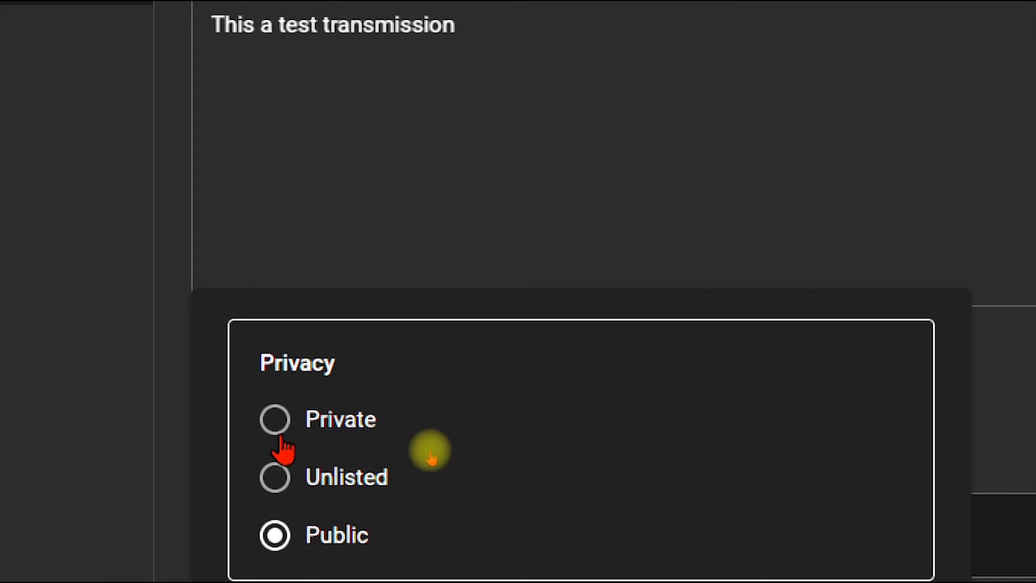
click(428, 416)
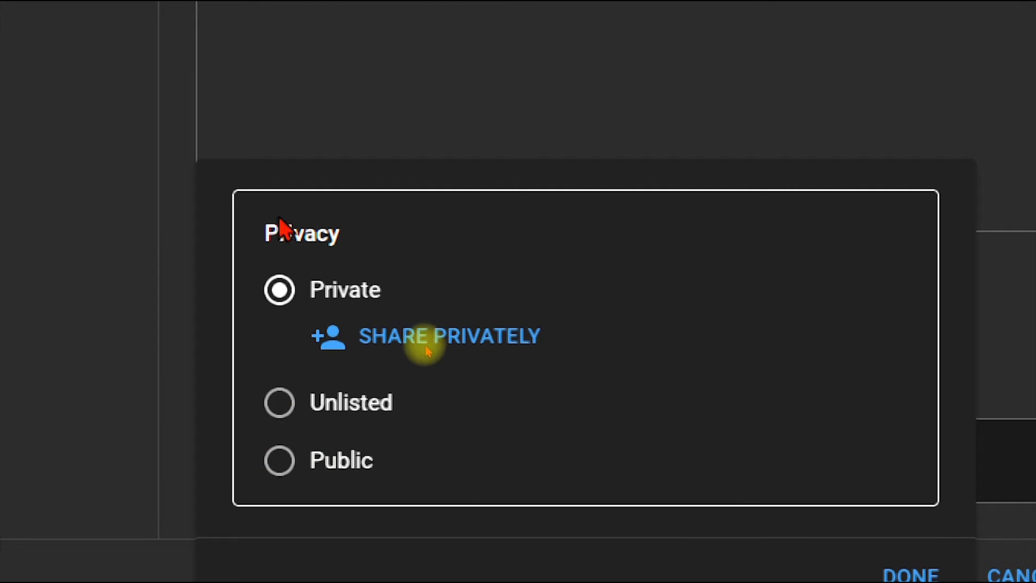
click(426, 467)
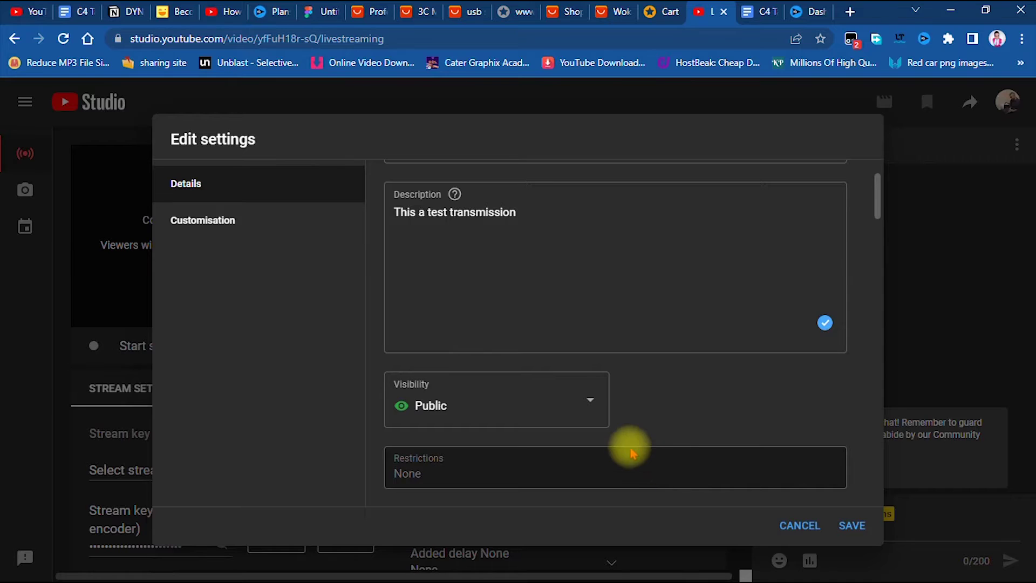
- Upload "how to import multimedia into vmix.jpg" from the Graceville thumbnail folder as the stream's thumbnail
scroll(629, 450, down, 10)
scroll(626, 450, up, 3)
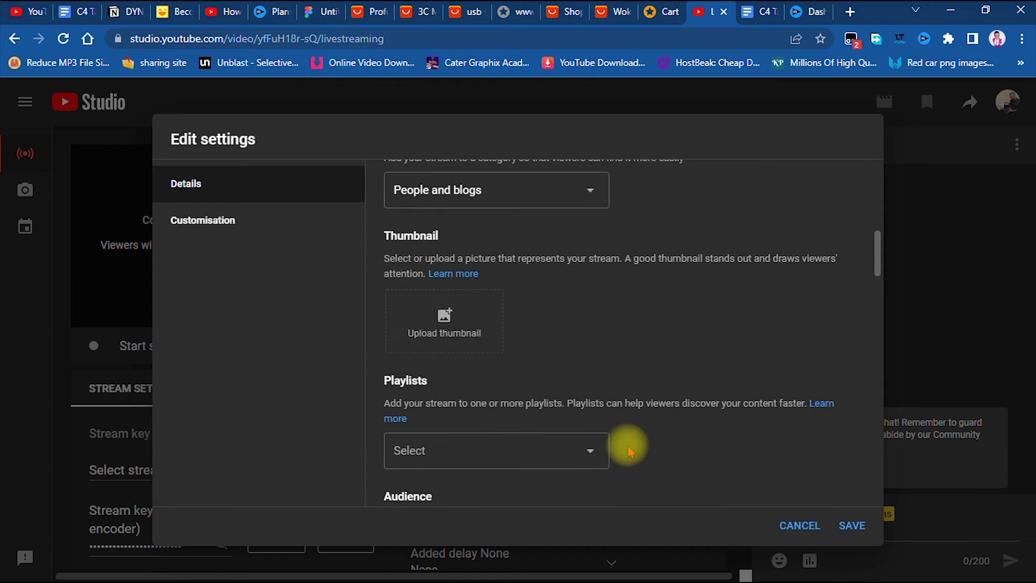
click(416, 332)
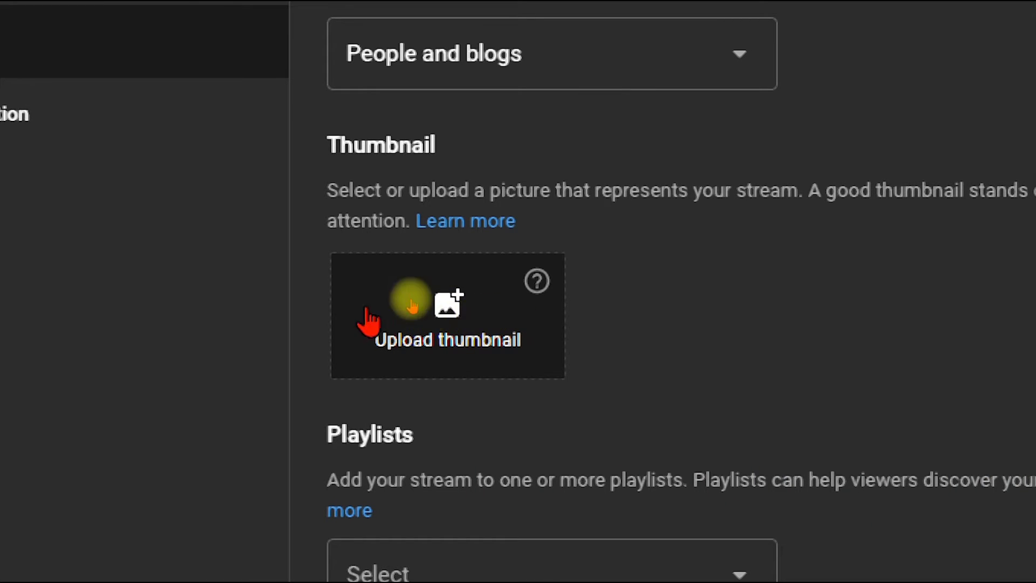
click(447, 322)
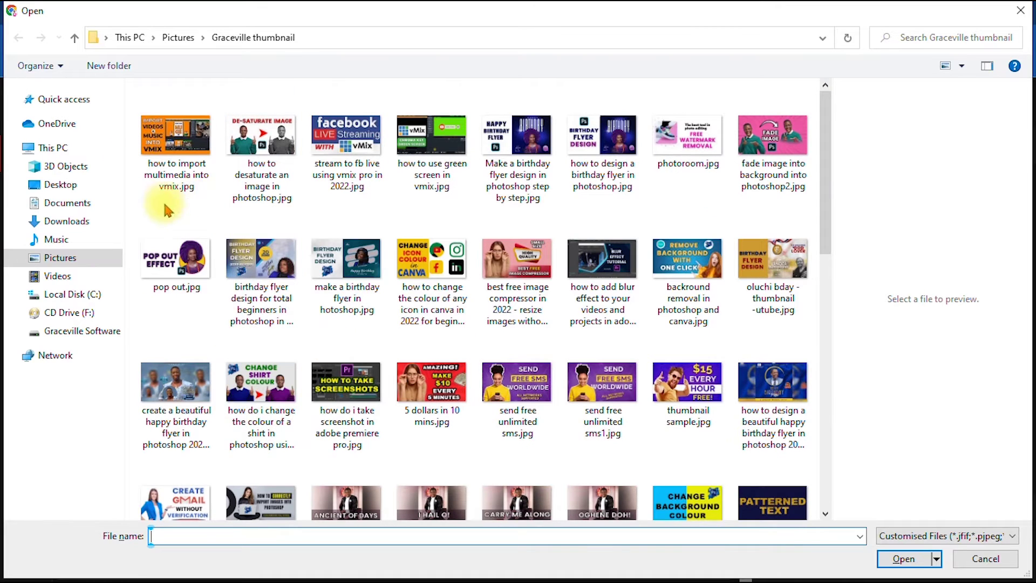
double_click(173, 162)
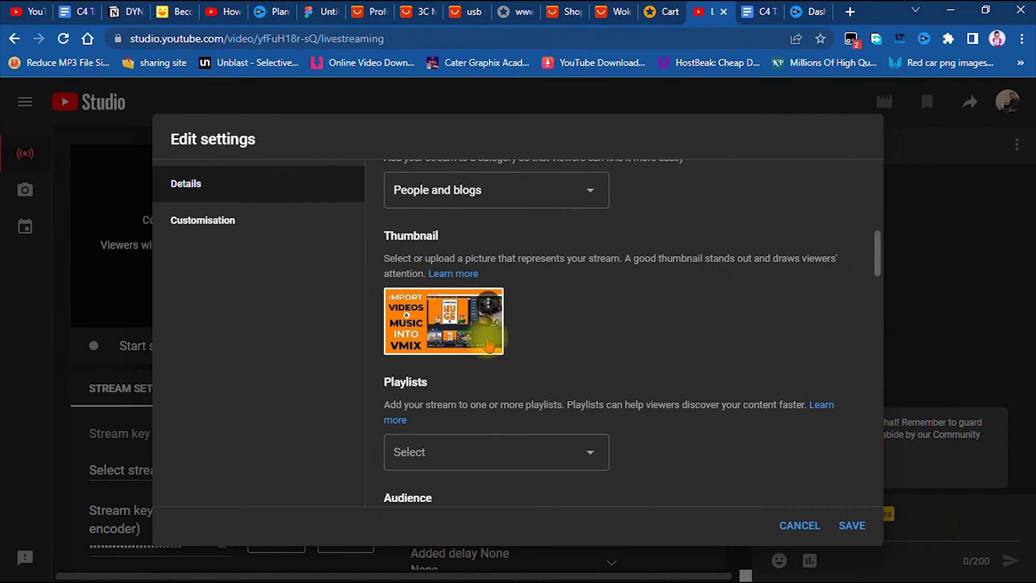
- Examine the audience and paid promotion options, plus the live chat, participant and message delay customisation settings
scroll(529, 397, down, 4)
scroll(515, 401, down, 5)
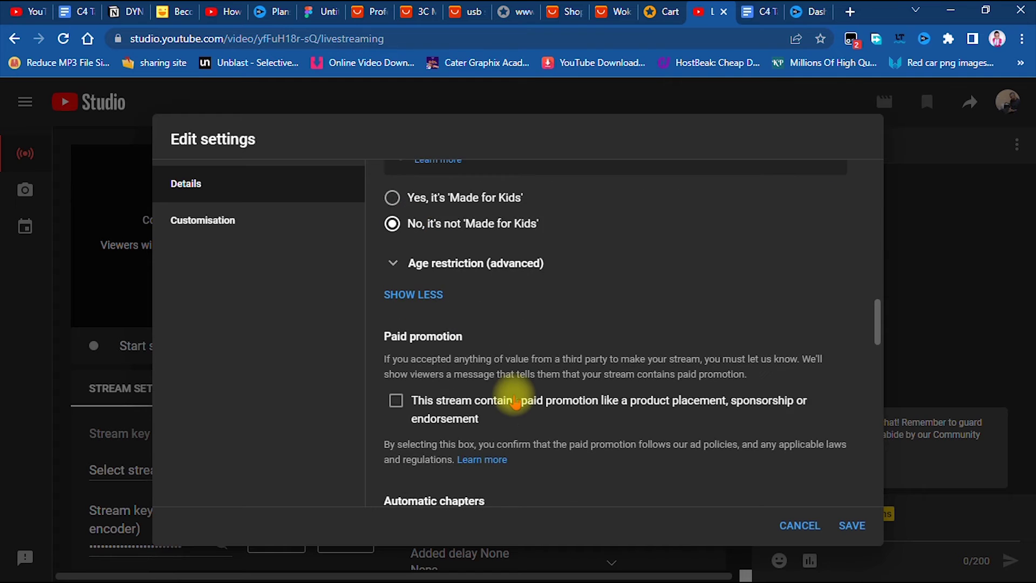
scroll(446, 400, up, 5)
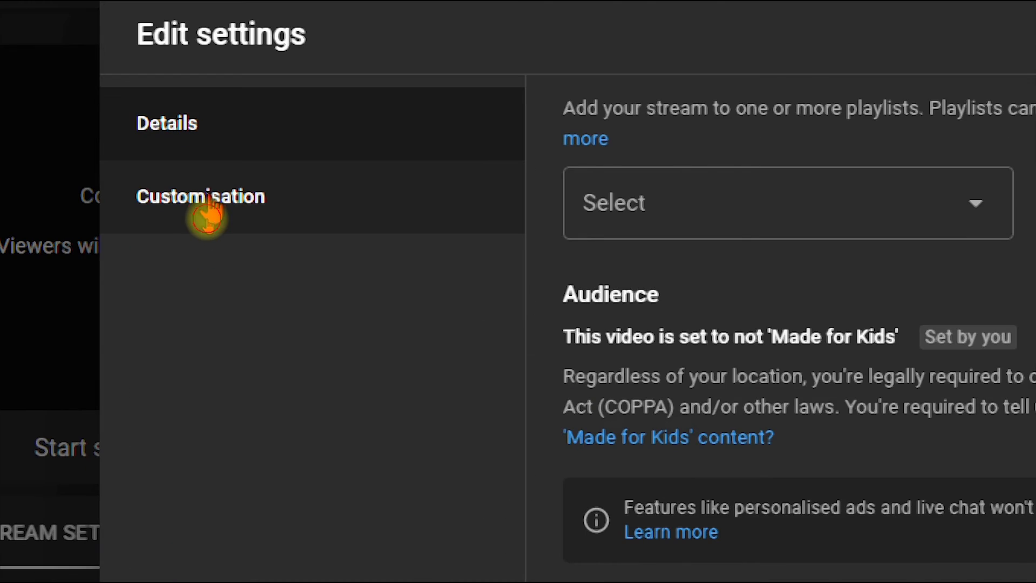
click(219, 222)
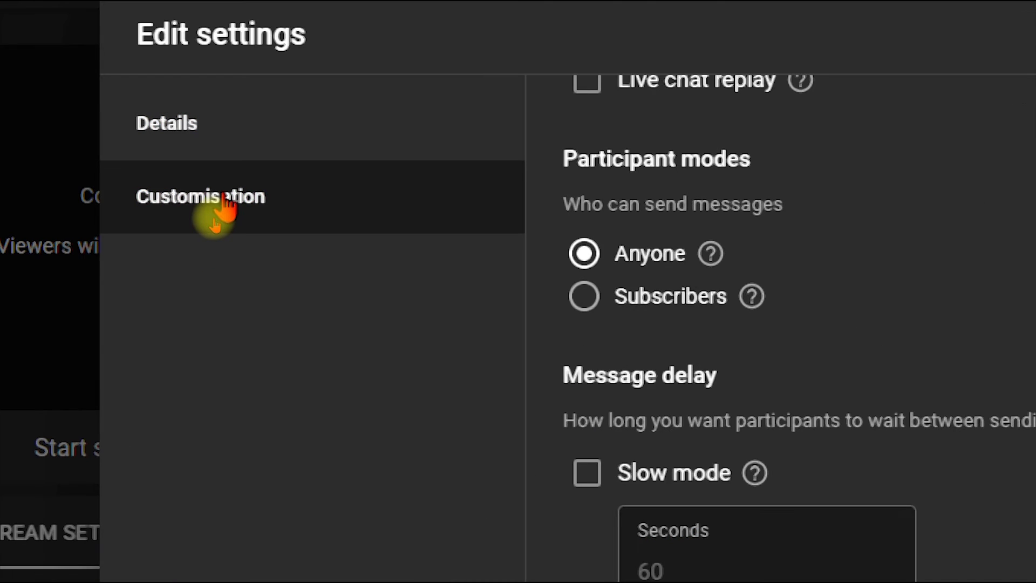
key(Escape)
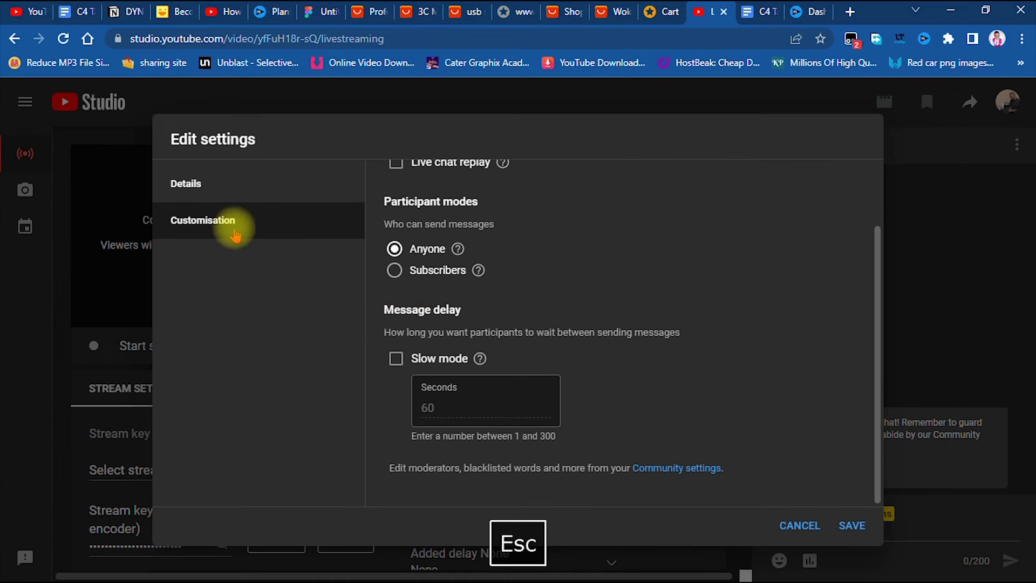
scroll(755, 189, up, 2)
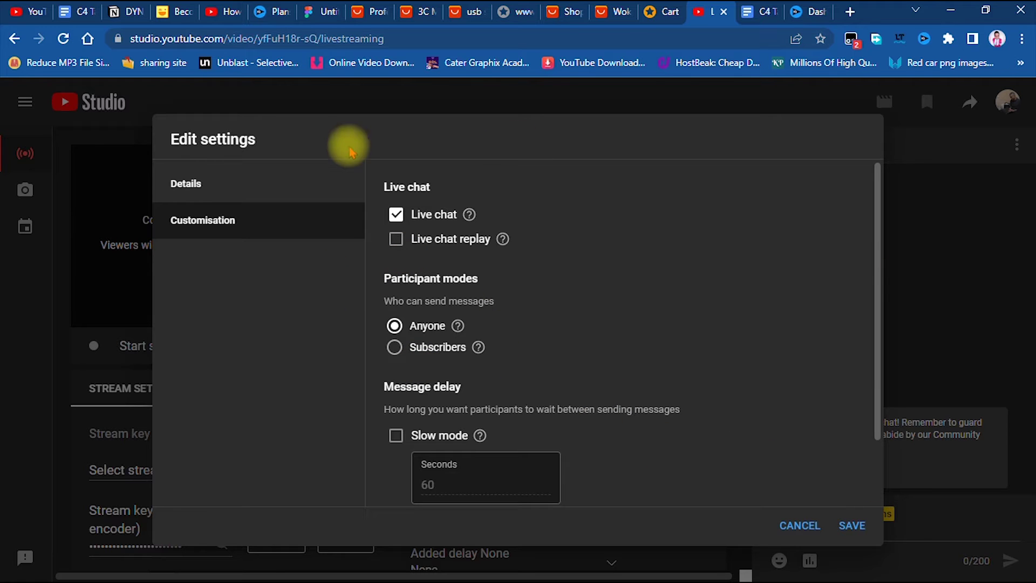
- Return to the stream's details and add the tag "graceville solutions stream"
click(214, 182)
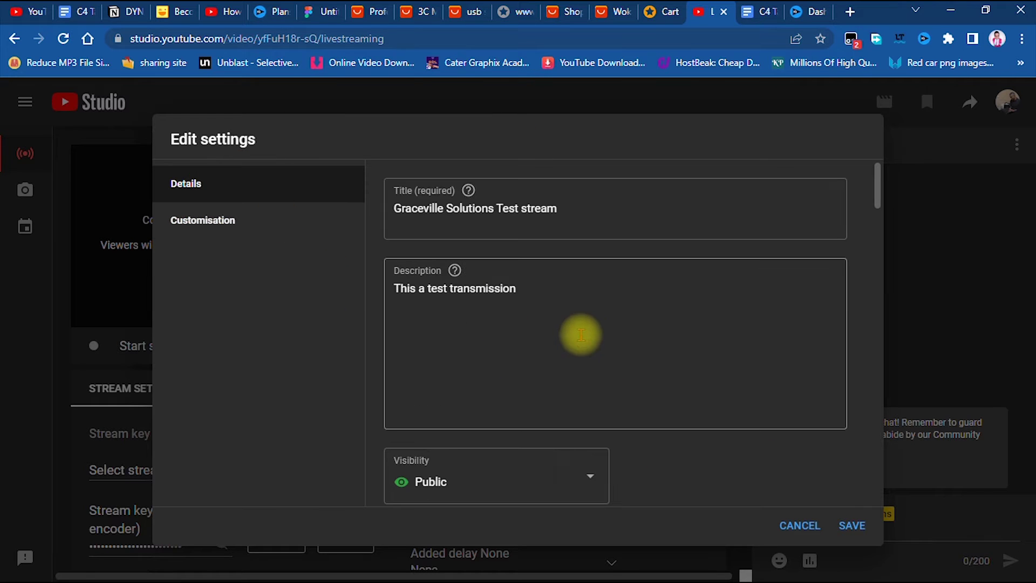
scroll(580, 335, down, 15)
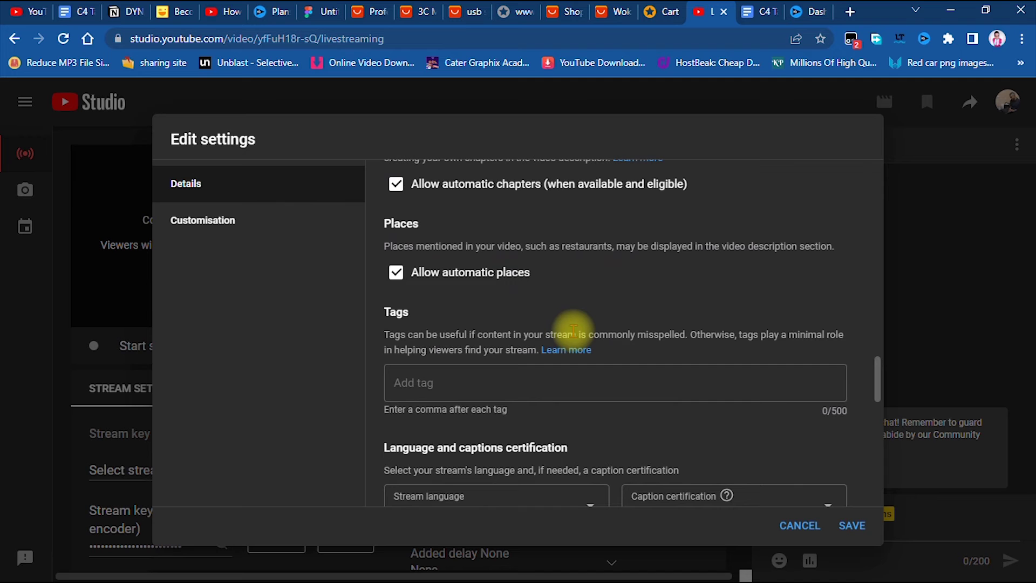
scroll(573, 330, down, 3)
scroll(573, 331, up, 4)
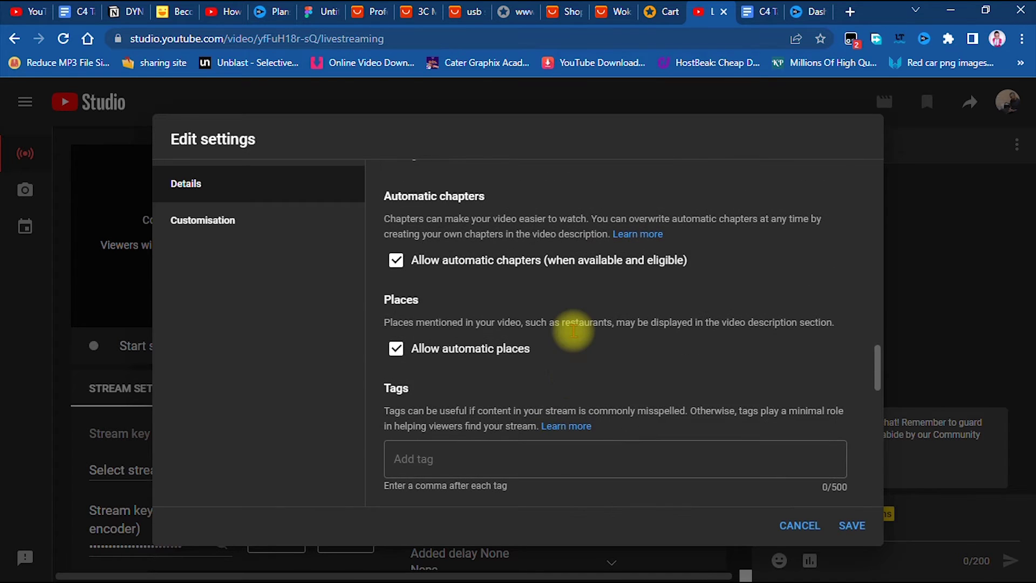
scroll(573, 331, down, 1)
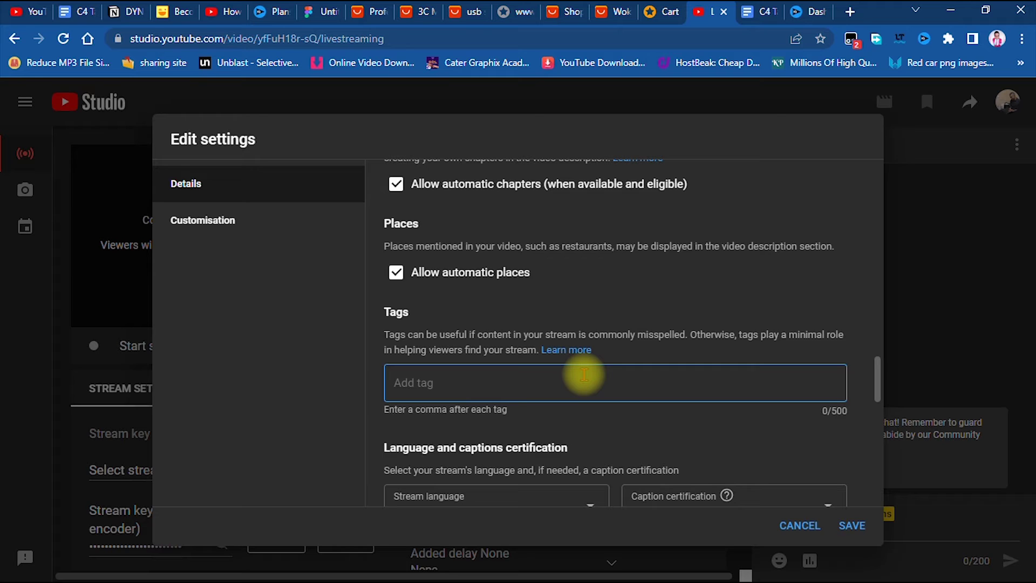
text(gracevil)
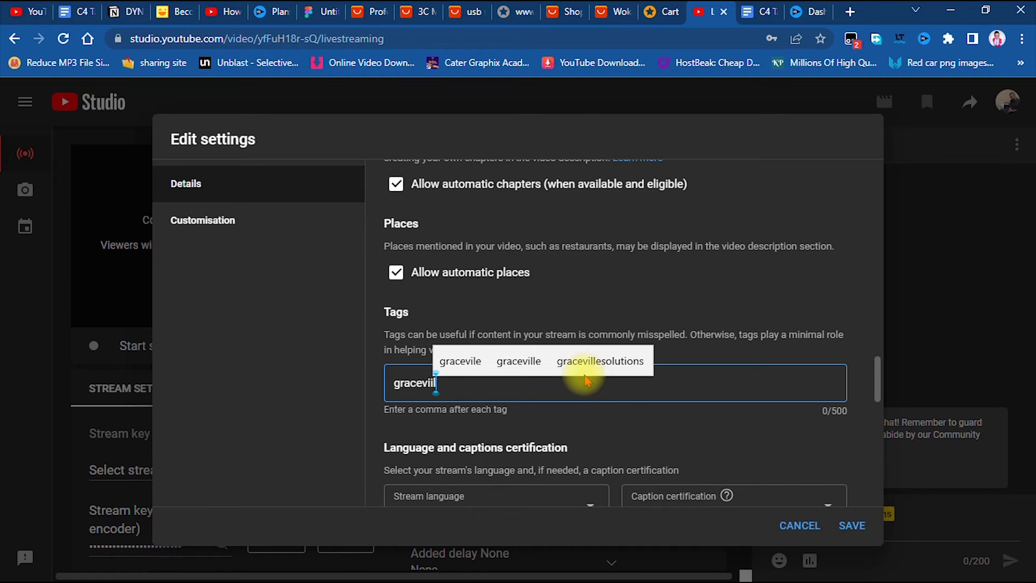
text(le s)
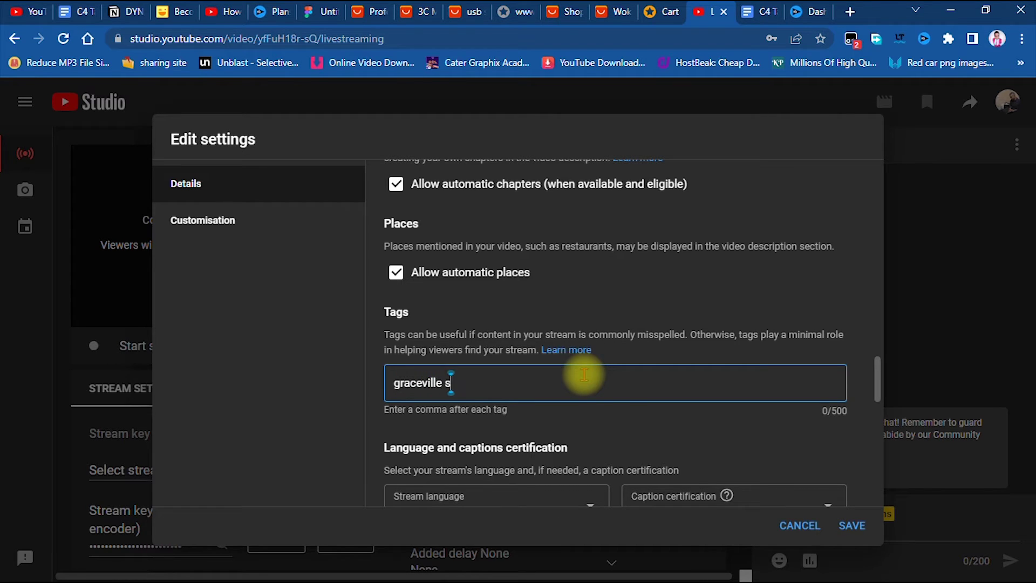
text(olutions)
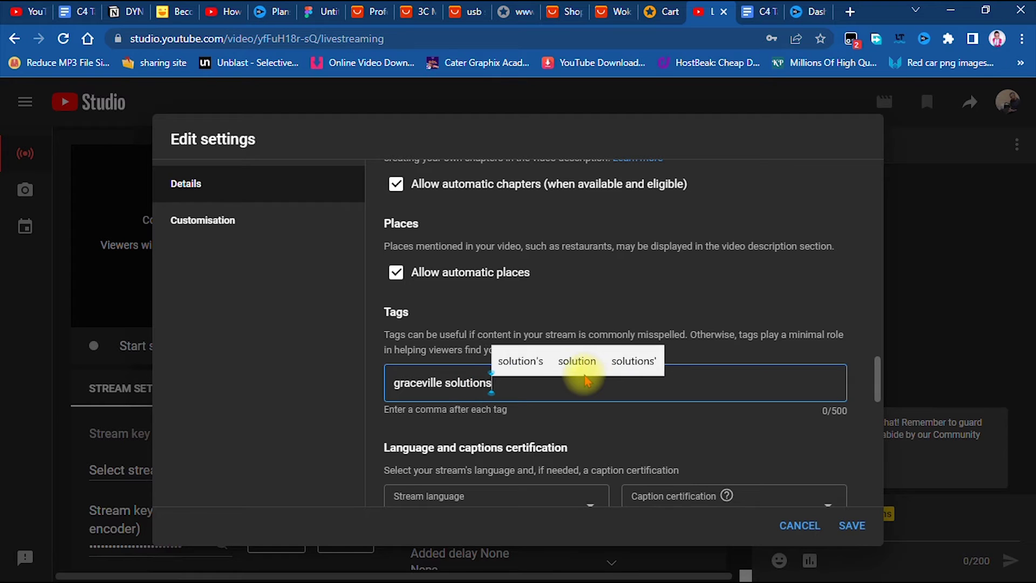
text( stream)
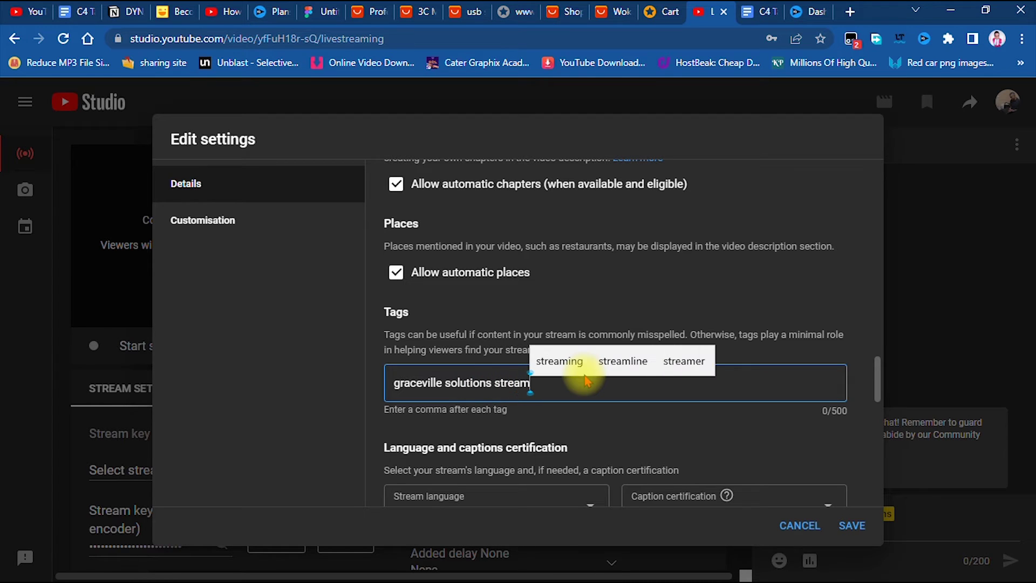
text(,)
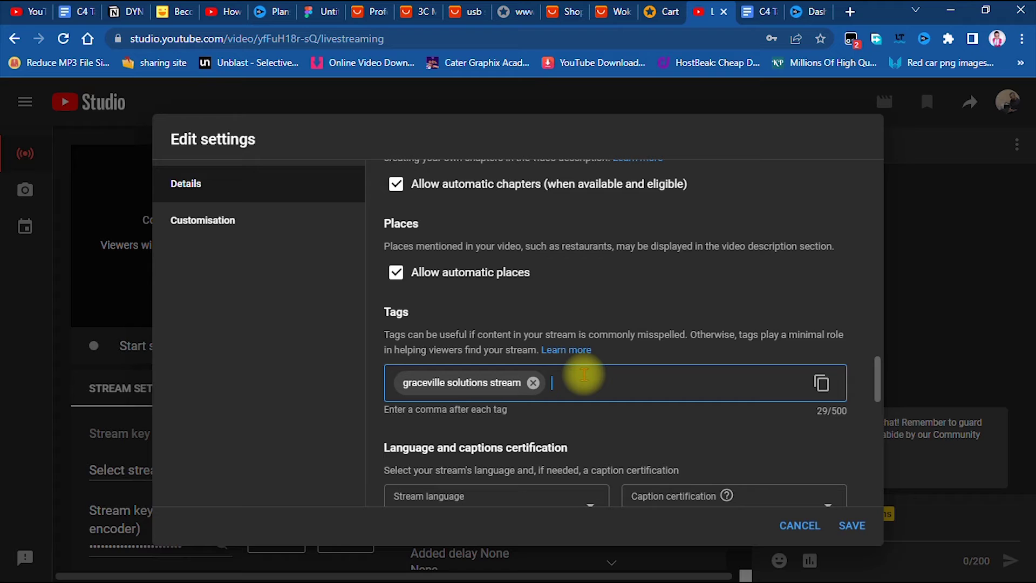
- Add the further tags "how to stream to youtube" and "vmix stream" to the live stream
text(h)
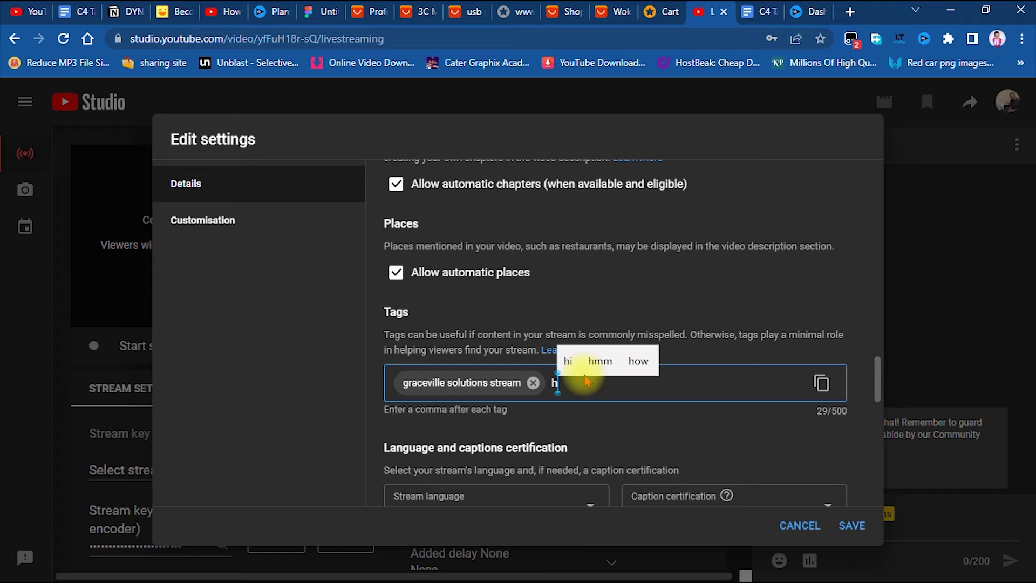
text(ow to sr)
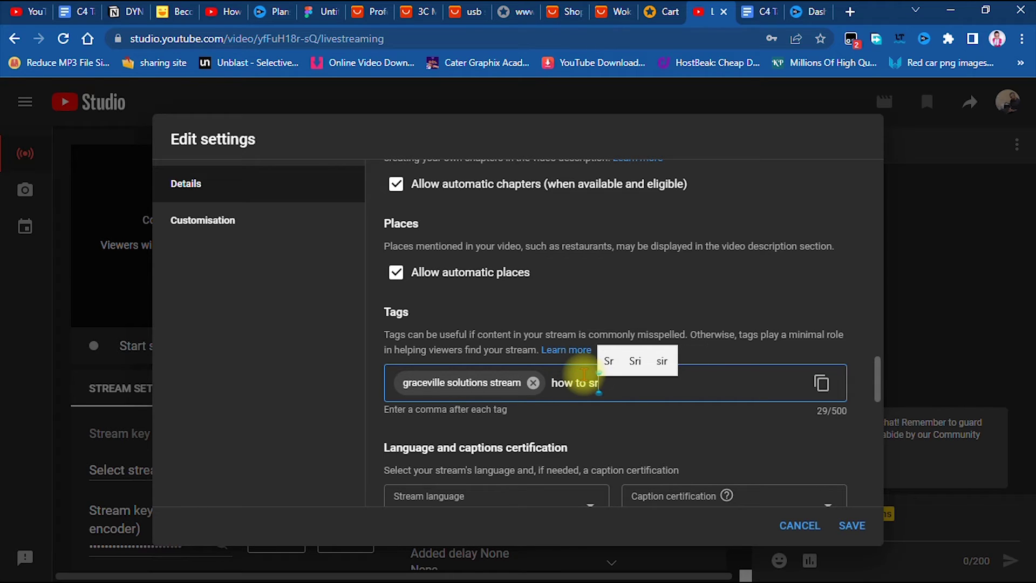
key(BackSpace)
text(tr)
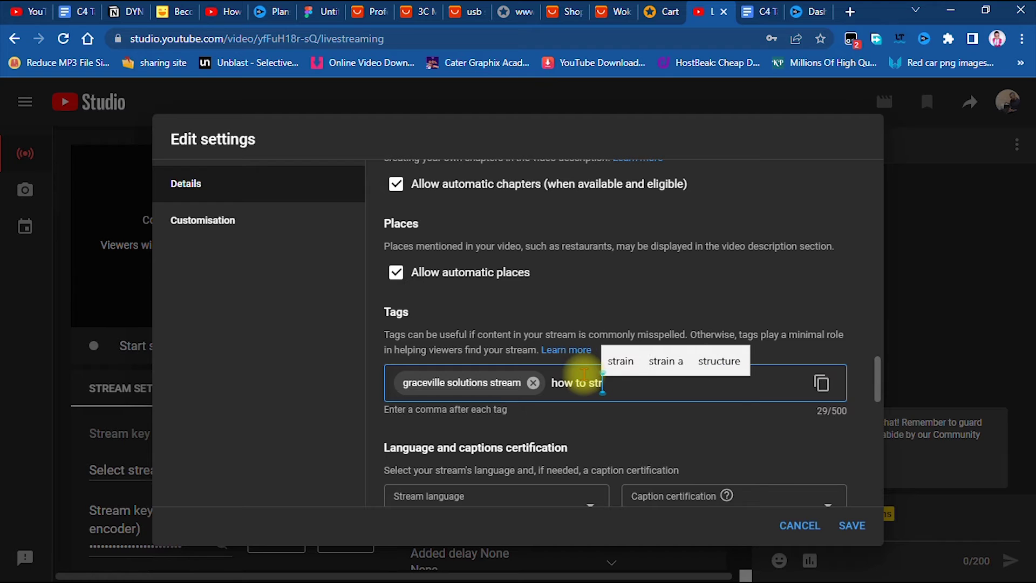
text(eam to you)
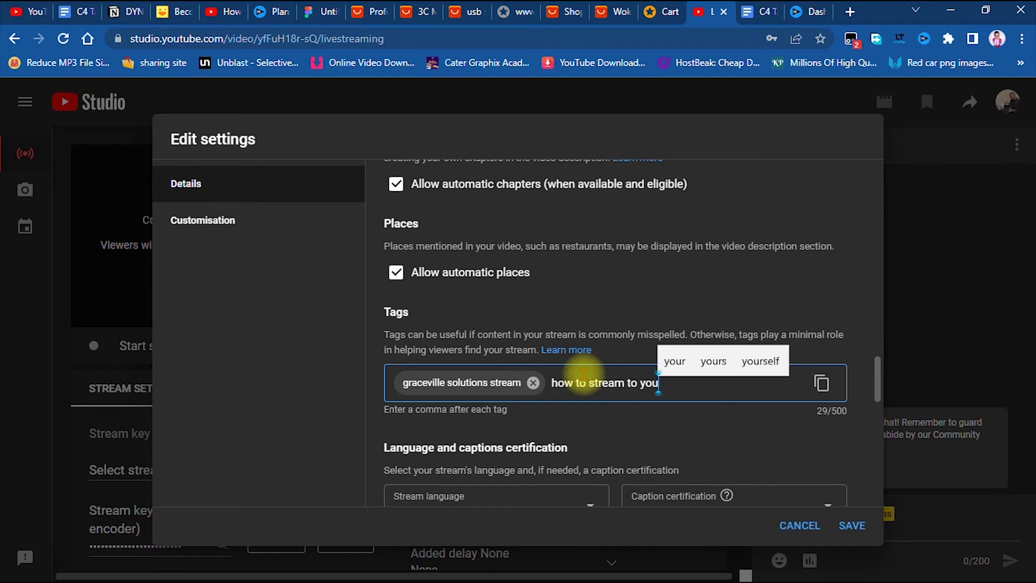
text(tube )
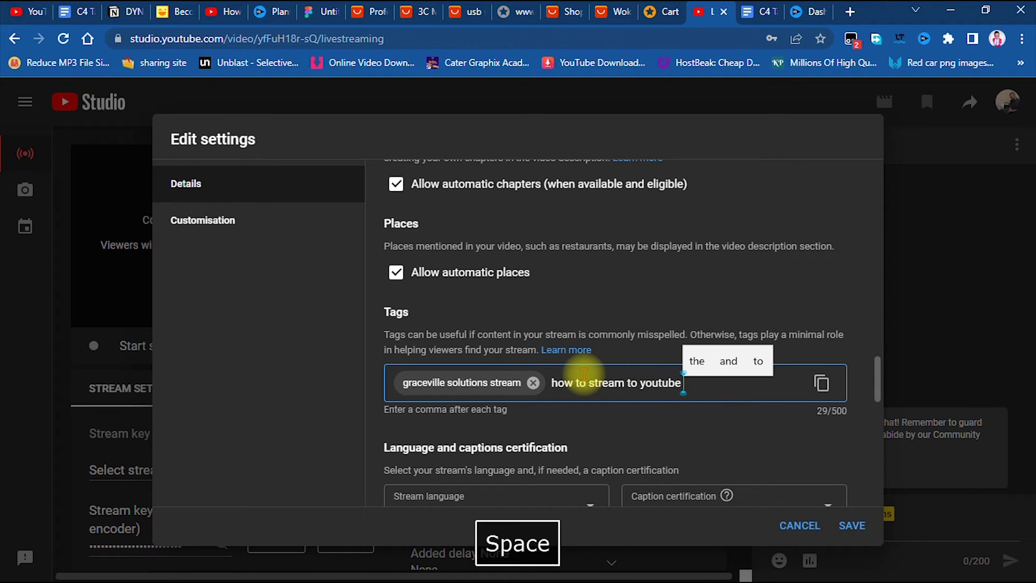
text(,)
text(vmix stream)
scroll(747, 443, up, 1)
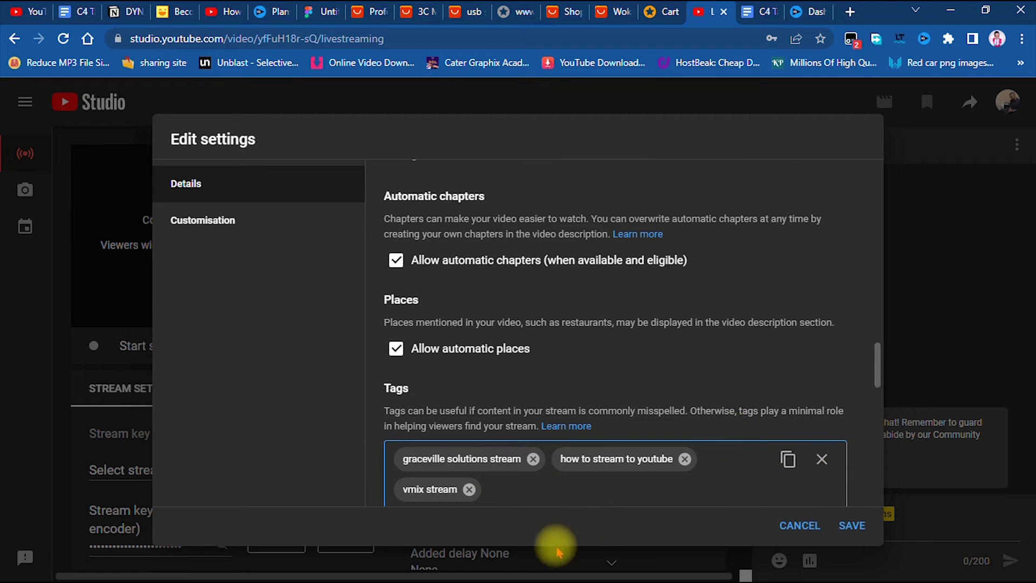
scroll(640, 409, up, 3)
scroll(643, 402, down, 3)
scroll(643, 402, down, 5)
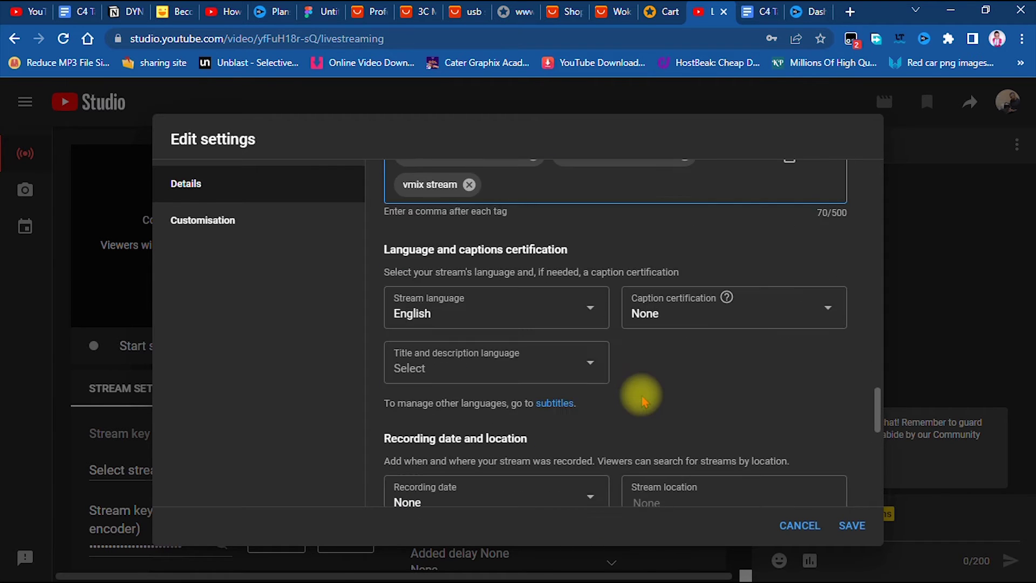
- Review the stream's thumbnail and category details, and save the edited stream settings
scroll(644, 402, up, 10)
scroll(644, 402, down, 4)
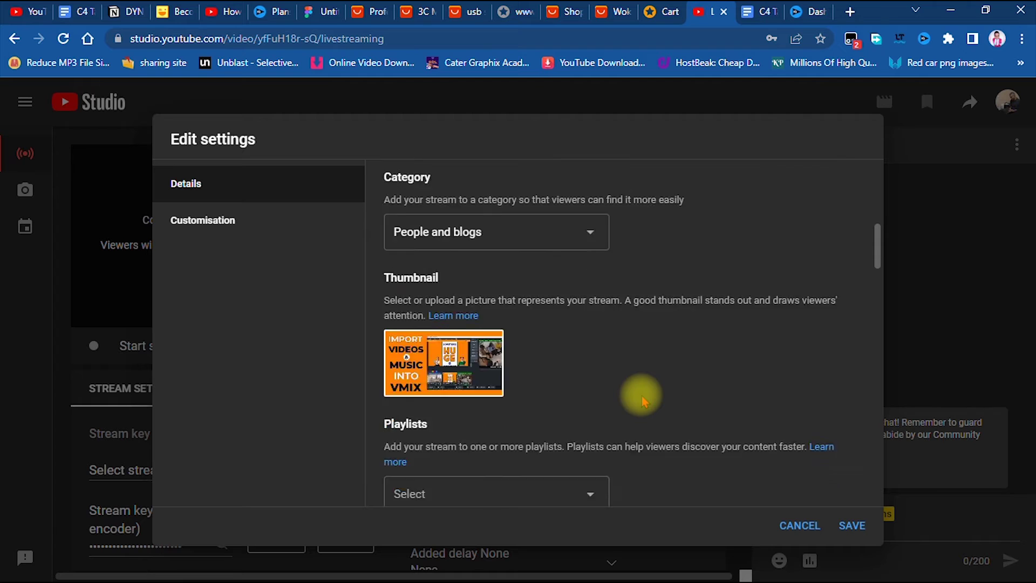
click(855, 527)
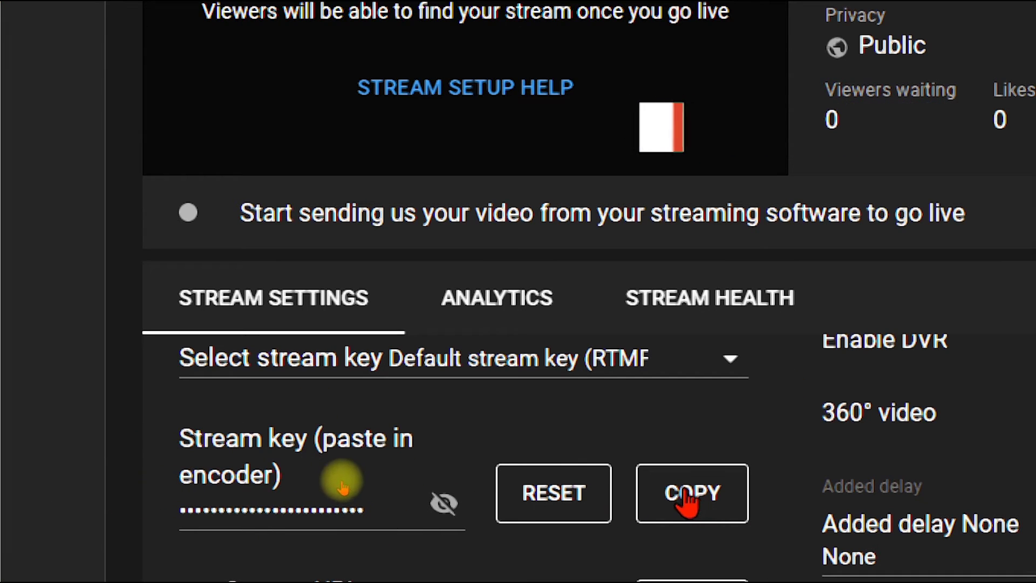
- Copy the default stream key from the stream settings
click(712, 504)
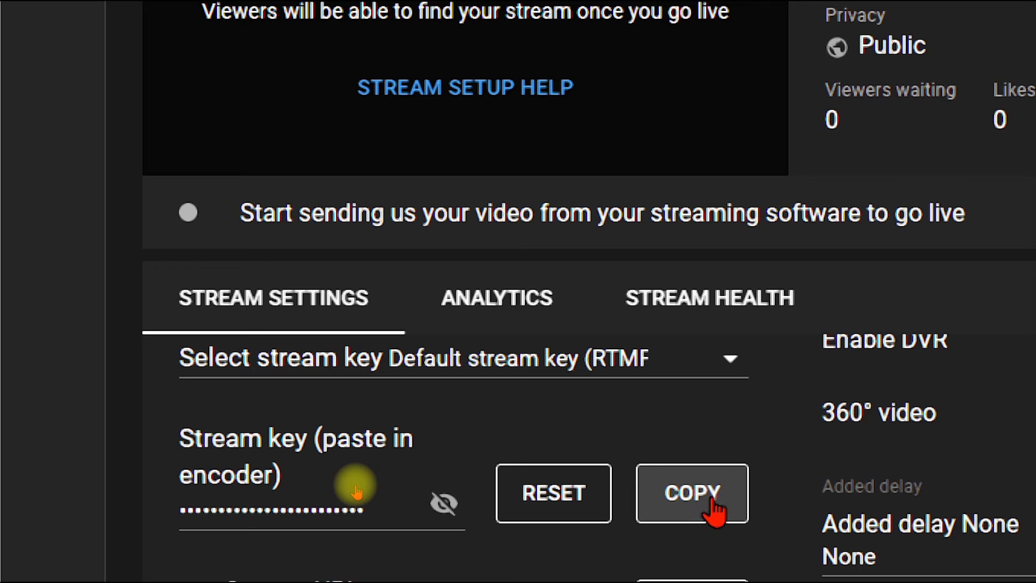
key(super)
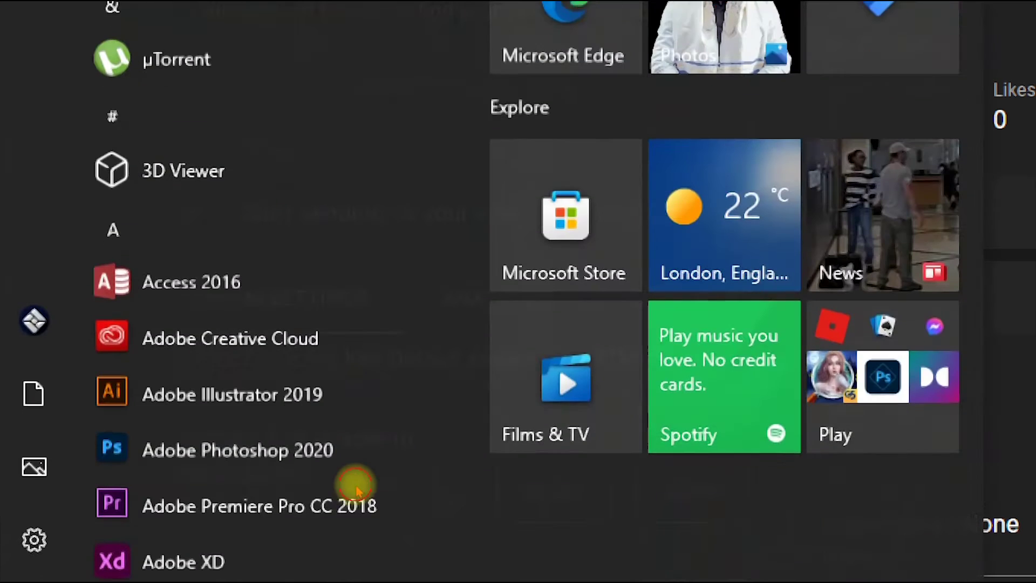
key(Escape)
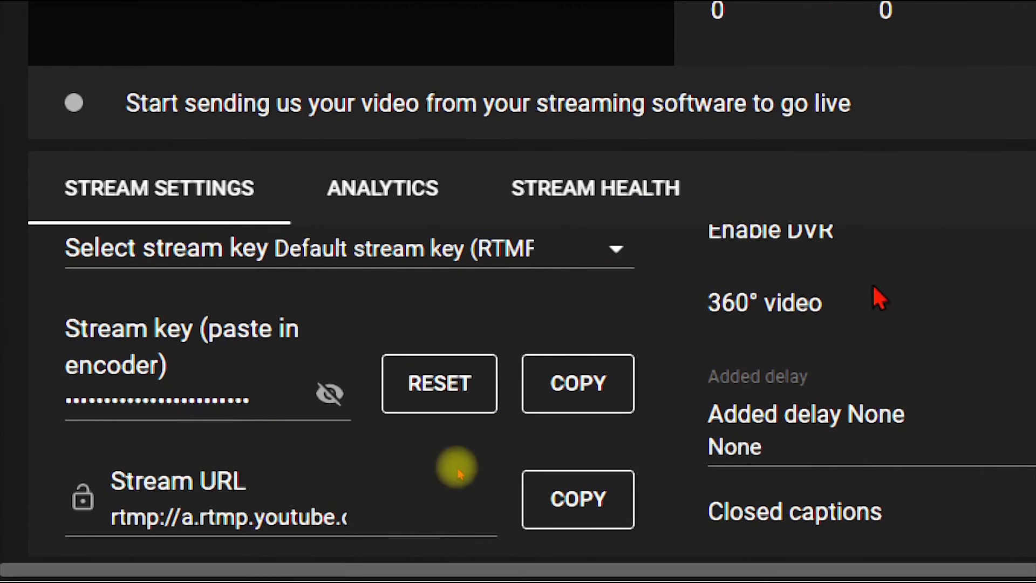
click(665, 389)
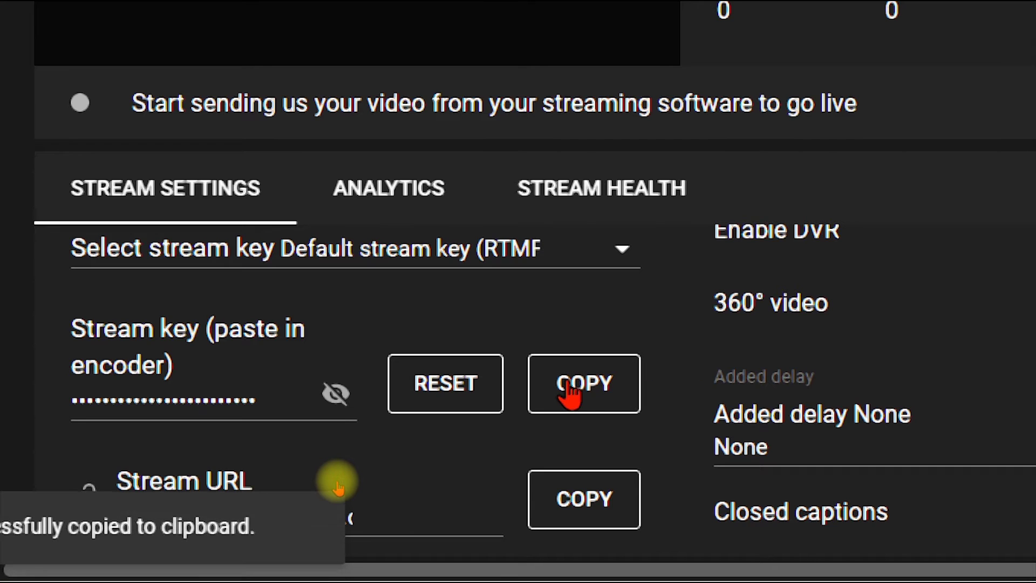
key(Escape)
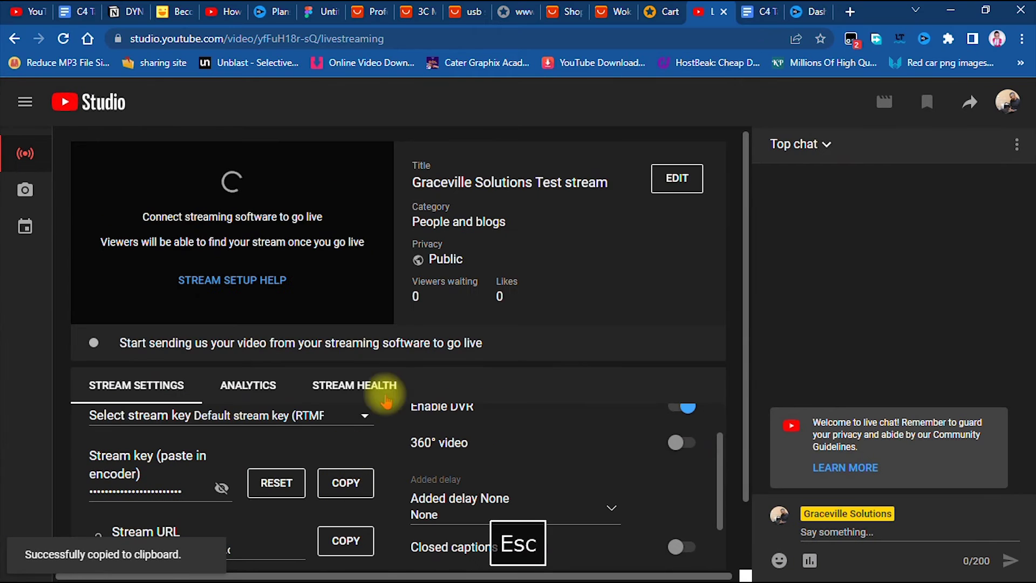
- Switch to vMix and open the streaming settings for stream 1
key(super)
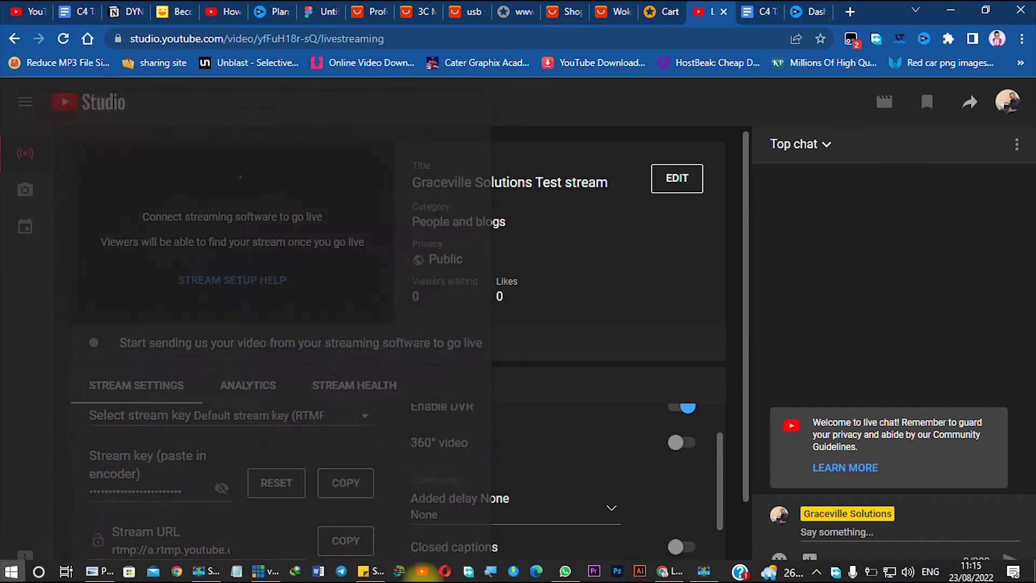
click(294, 573)
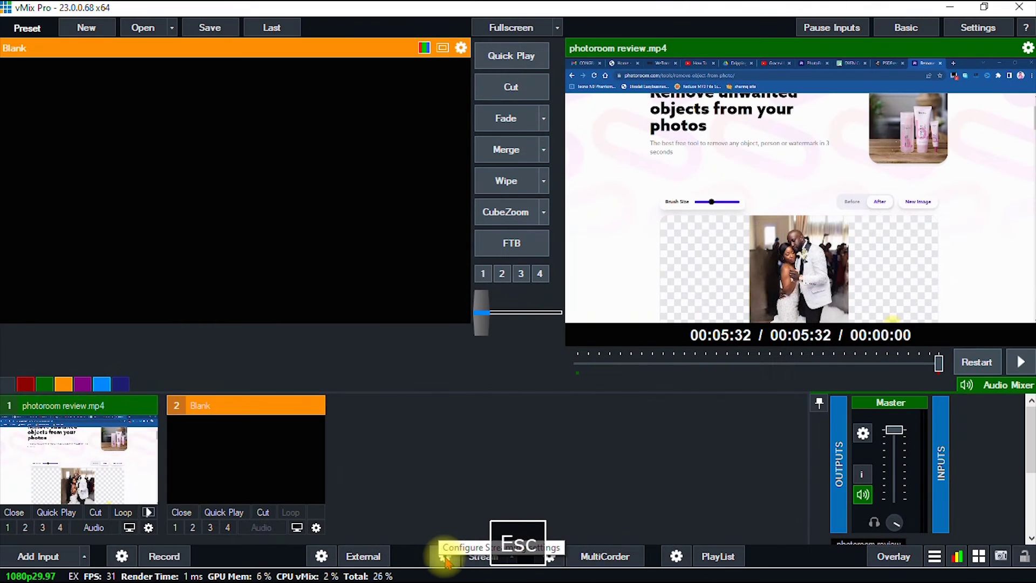
click(424, 537)
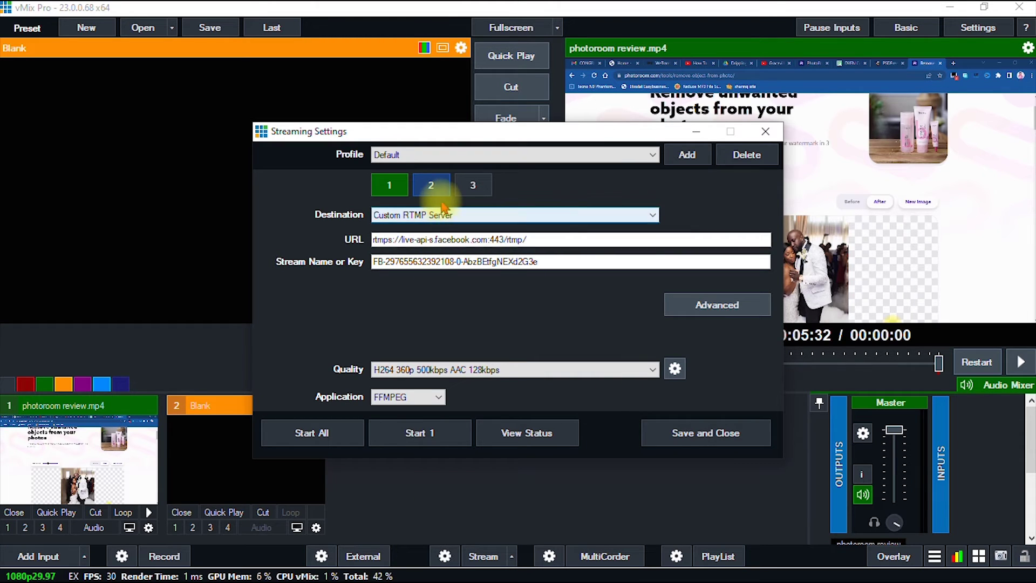
click(431, 185)
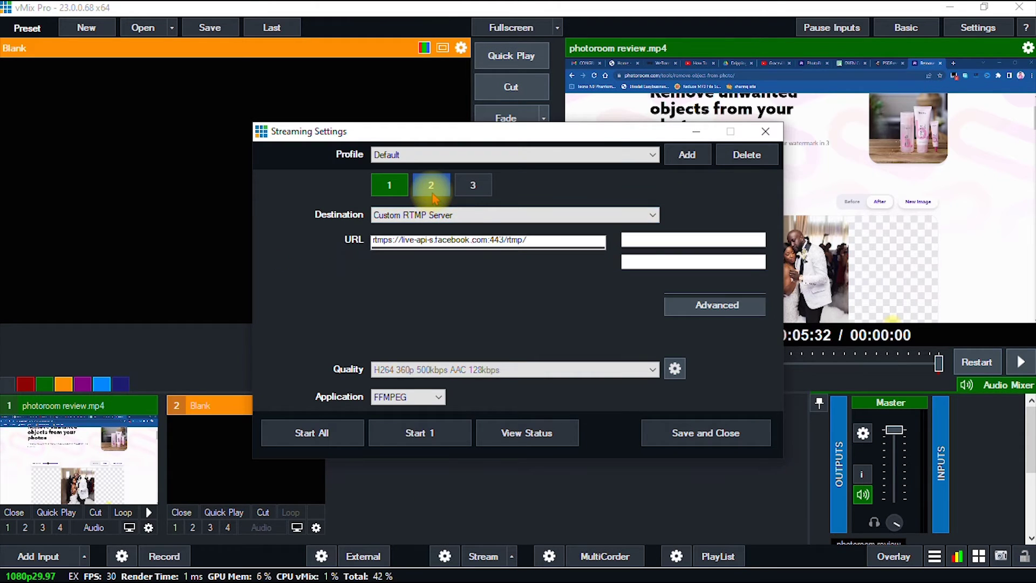
click(402, 187)
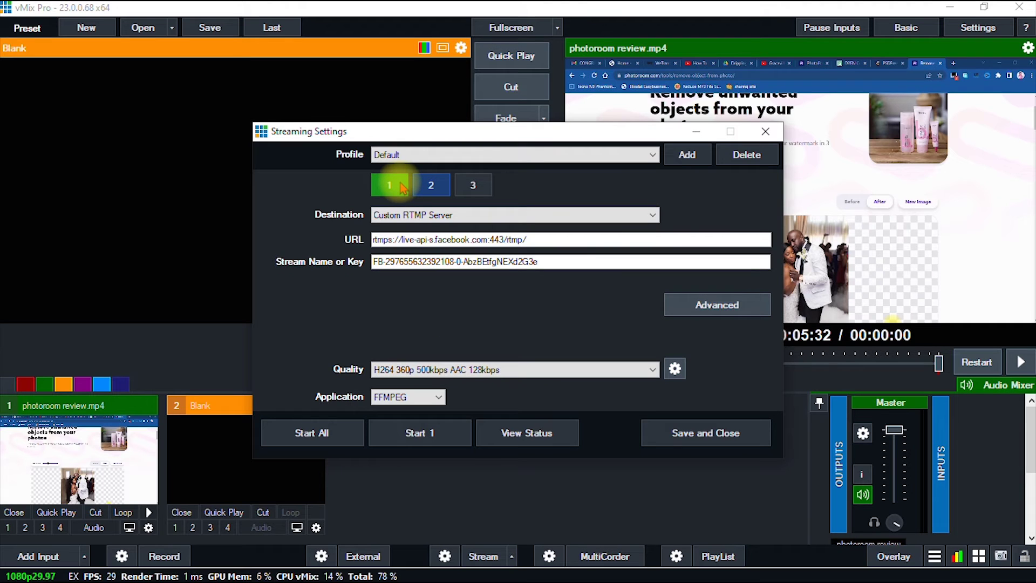
- Set stream 1's destination to YouTube Live
click(435, 215)
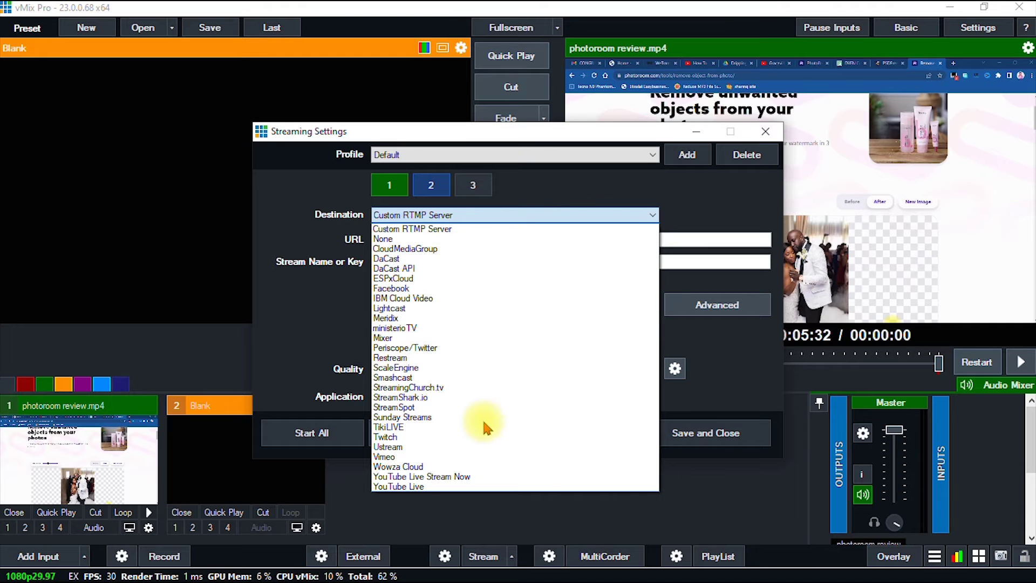
click(570, 180)
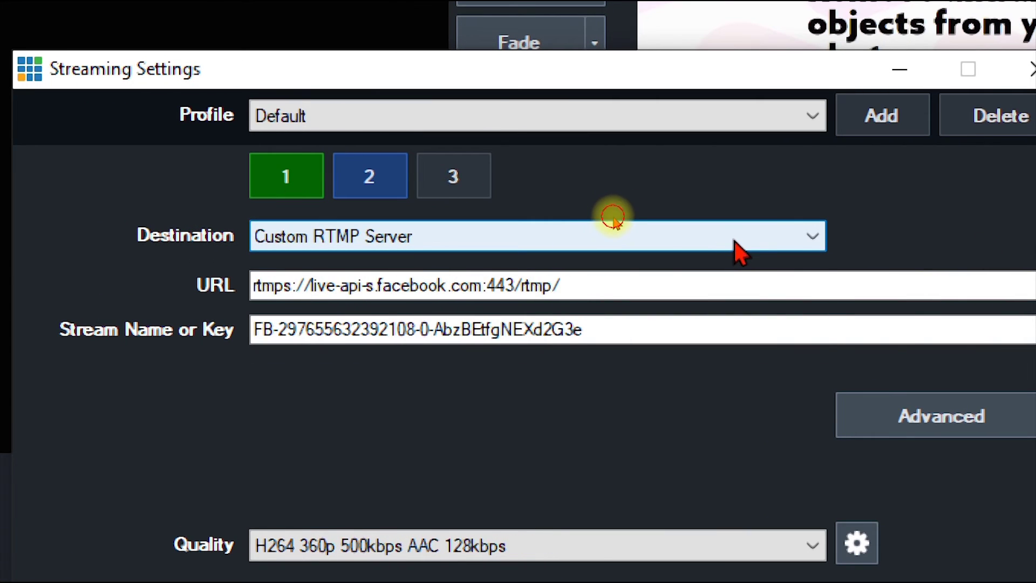
click(734, 242)
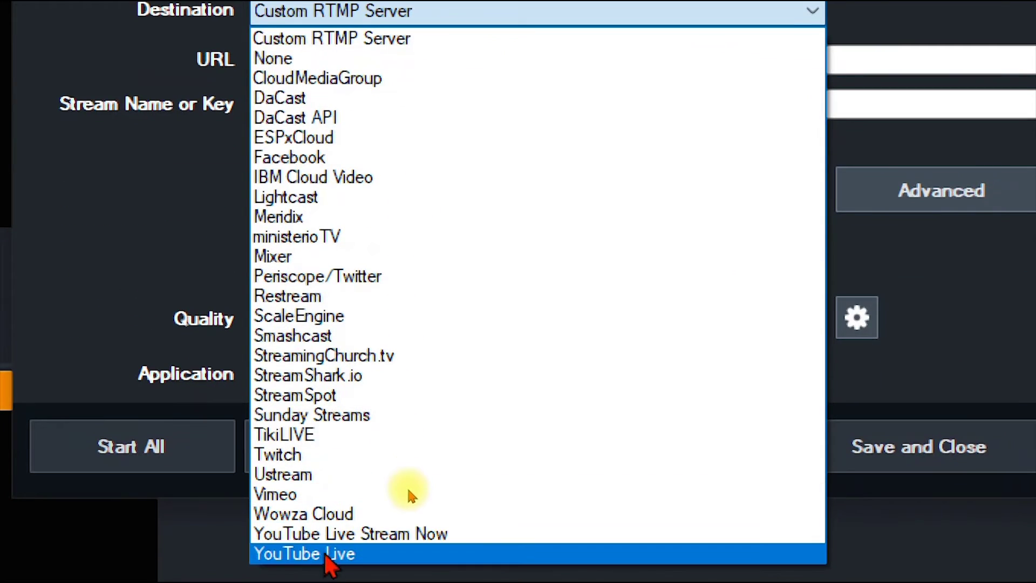
click(325, 554)
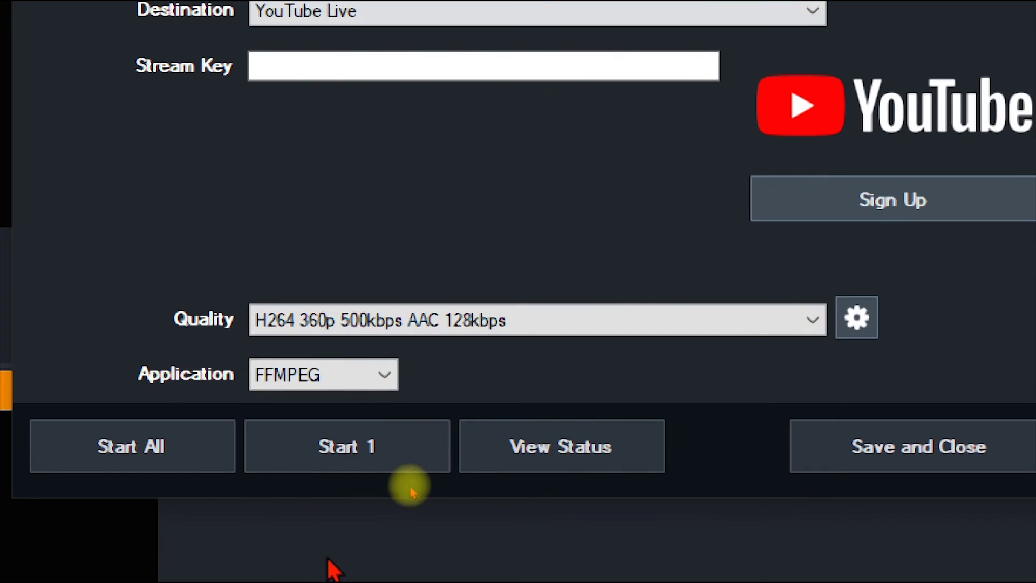
key(Escape)
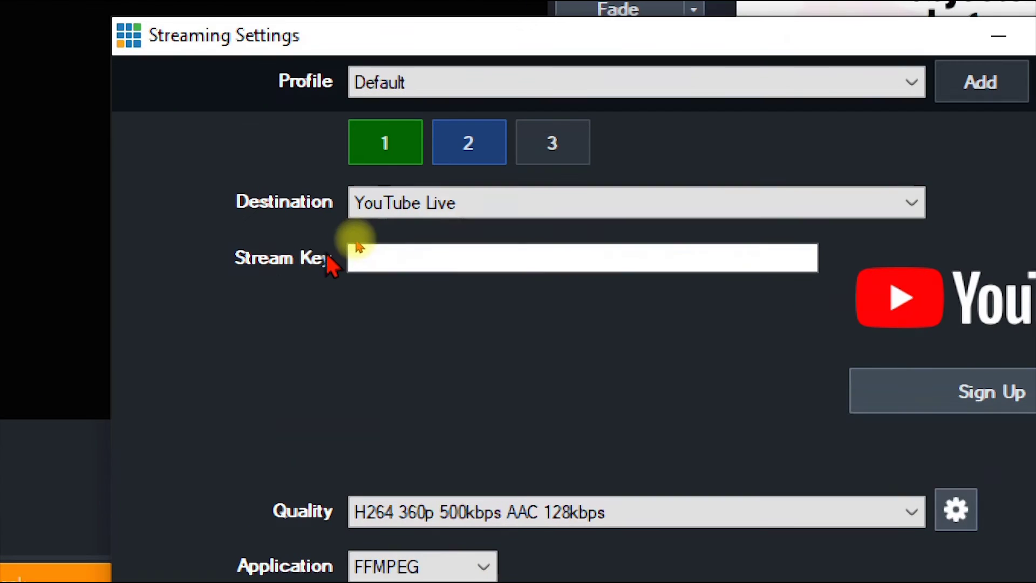
- Paste the copied YouTube stream key into stream 1's stream key field
click(412, 242)
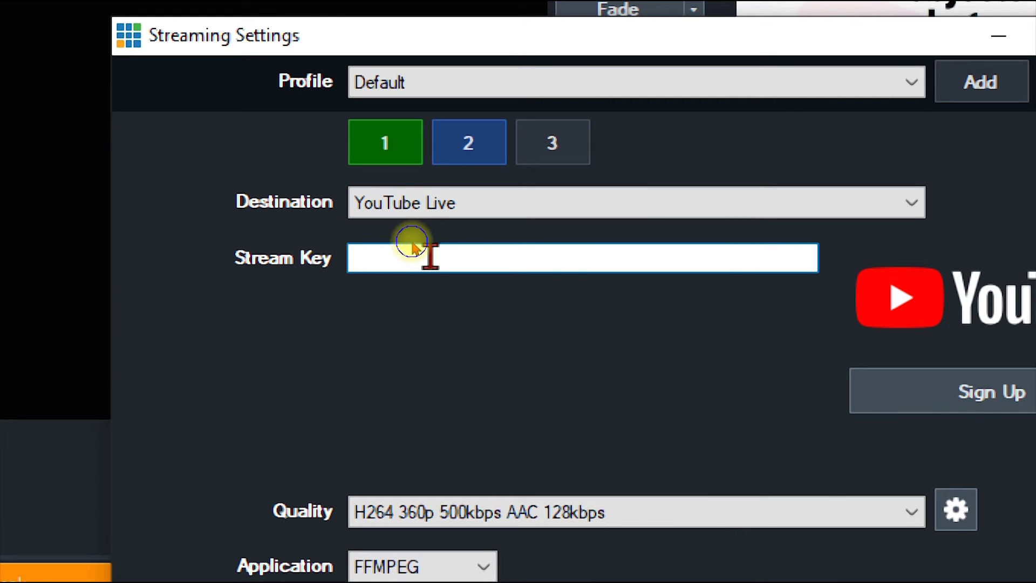
right_click(431, 257)
click(515, 396)
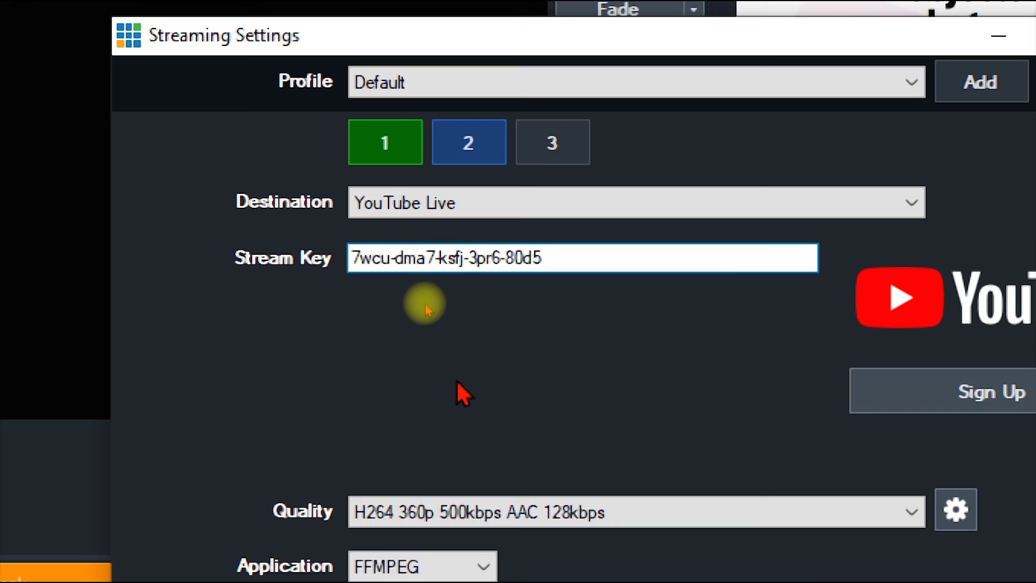
key(Escape)
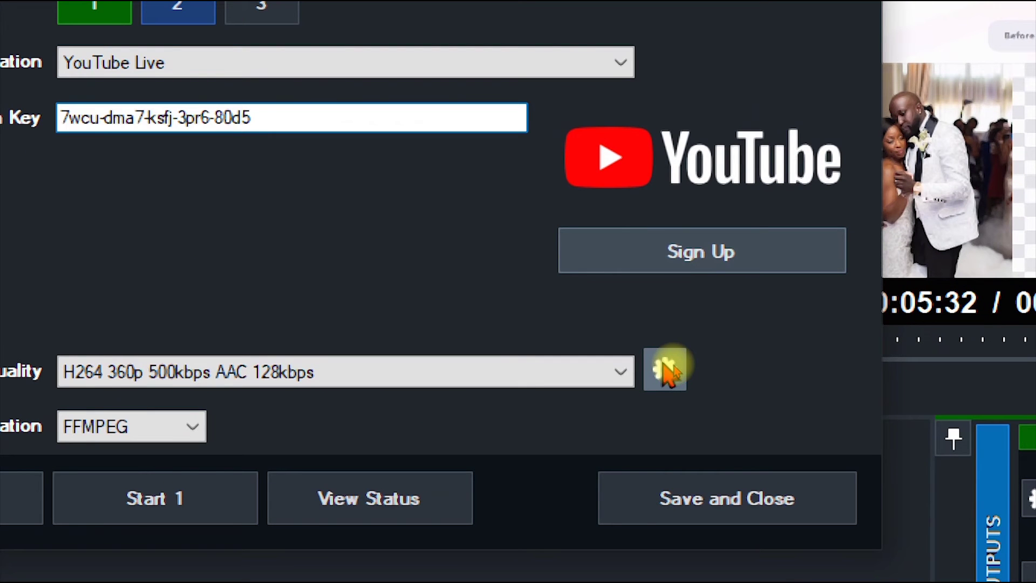
- Review the video bit rate options in the streaming quality settings, and save both the quality and streaming settings
click(667, 371)
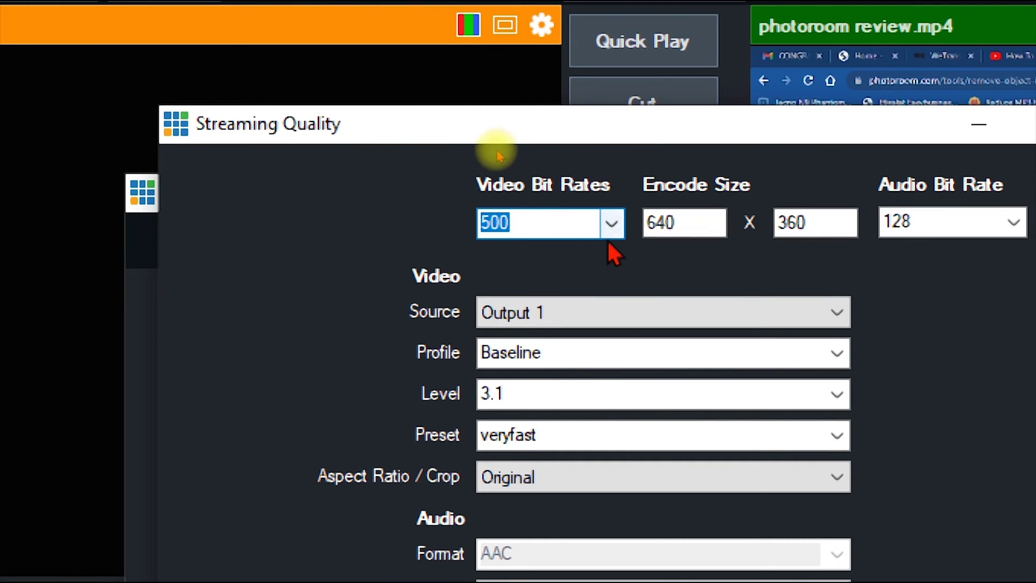
click(612, 224)
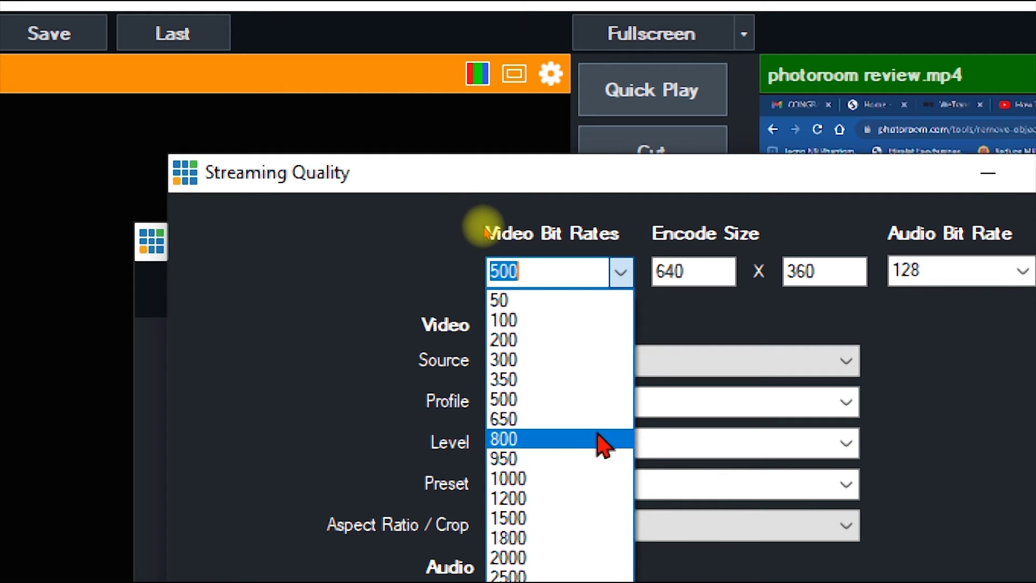
click(592, 408)
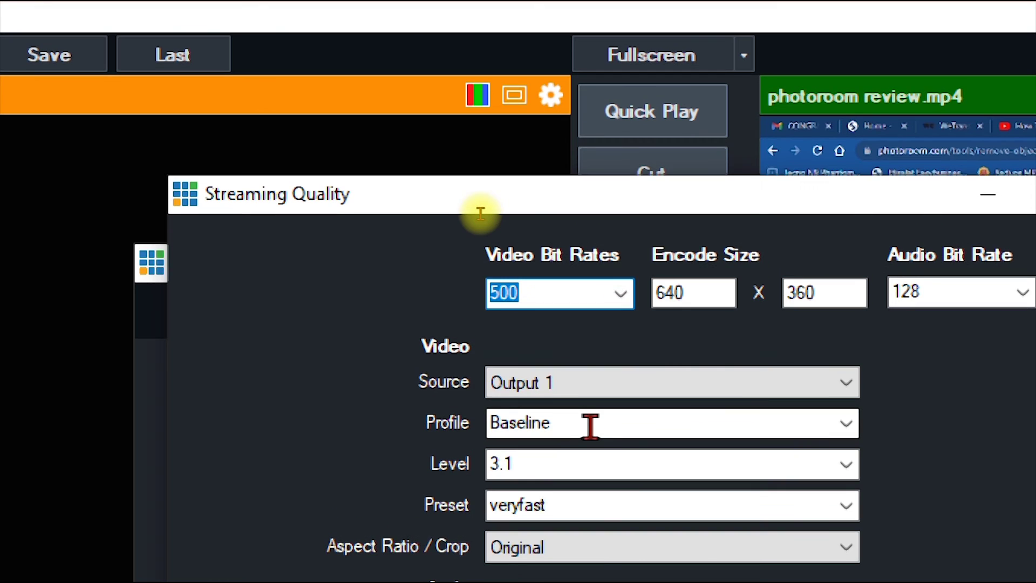
key(Escape)
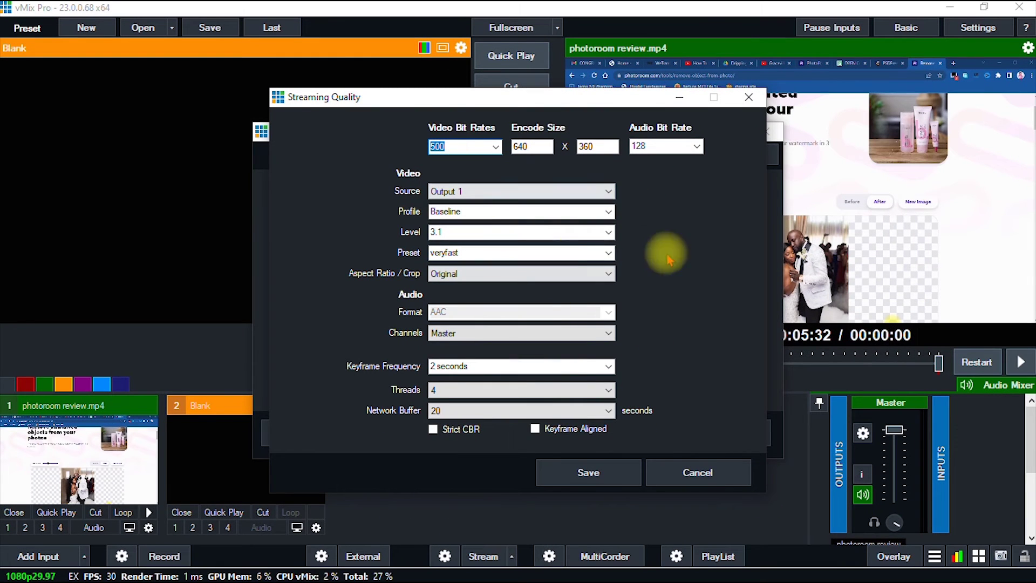
click(605, 475)
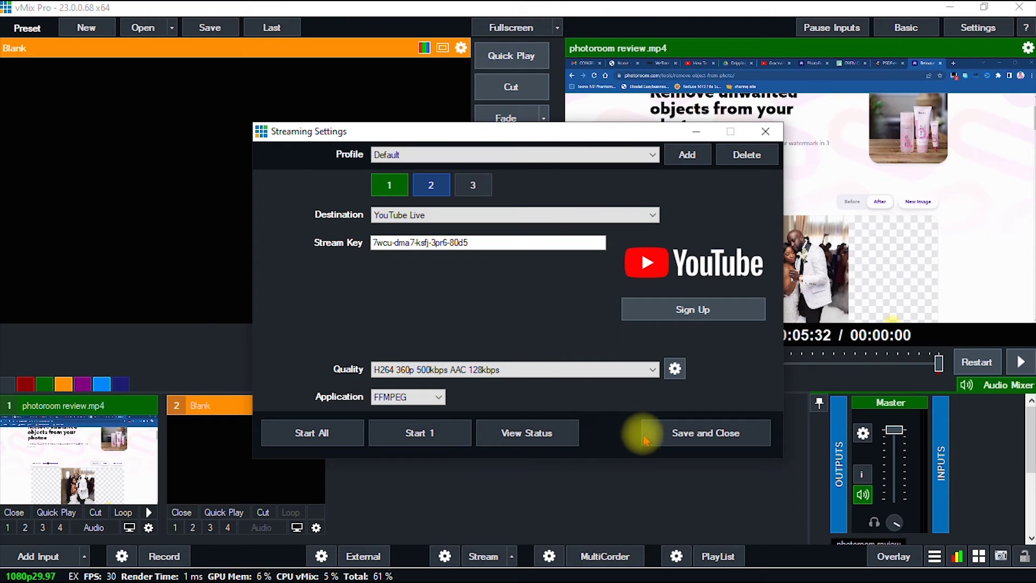
click(663, 440)
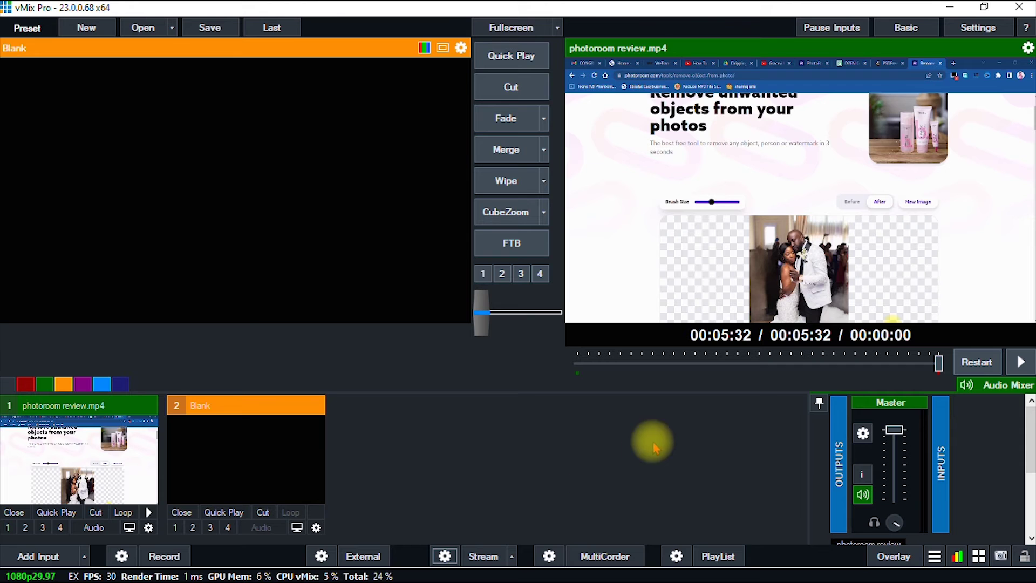
- Play the photoroom review.mp4 input and start Stream 1 to YouTube Live
click(150, 512)
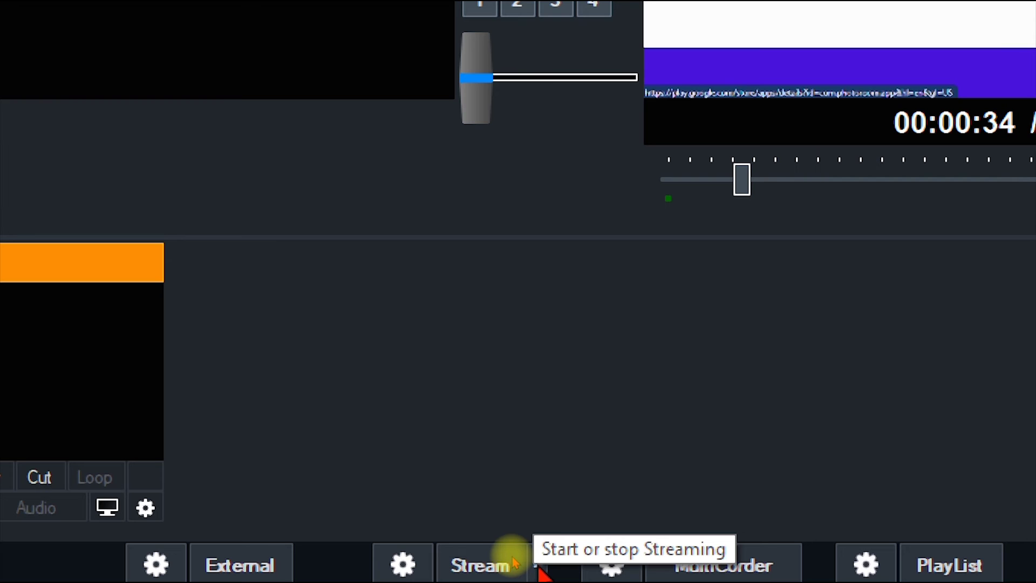
click(538, 567)
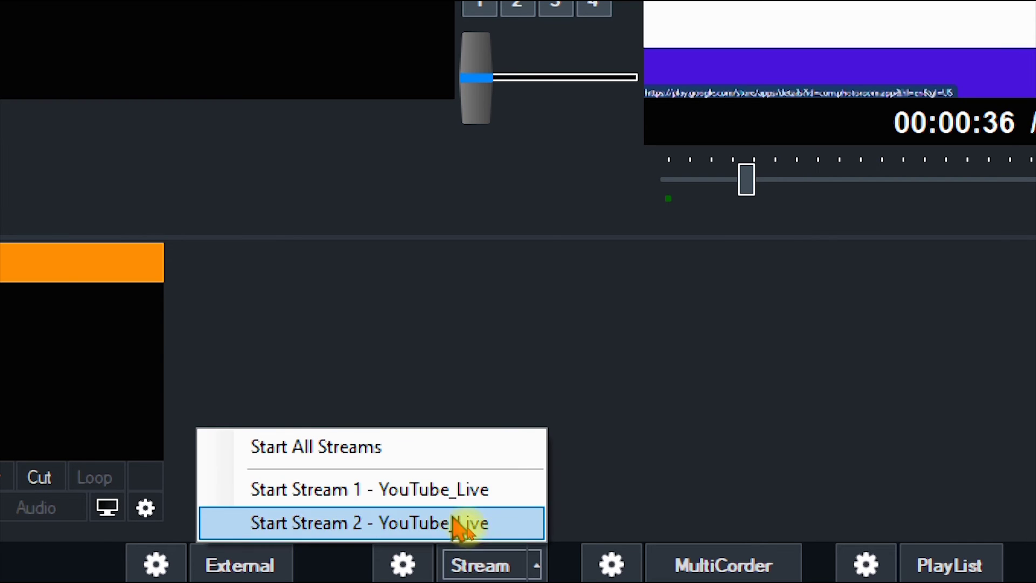
click(449, 490)
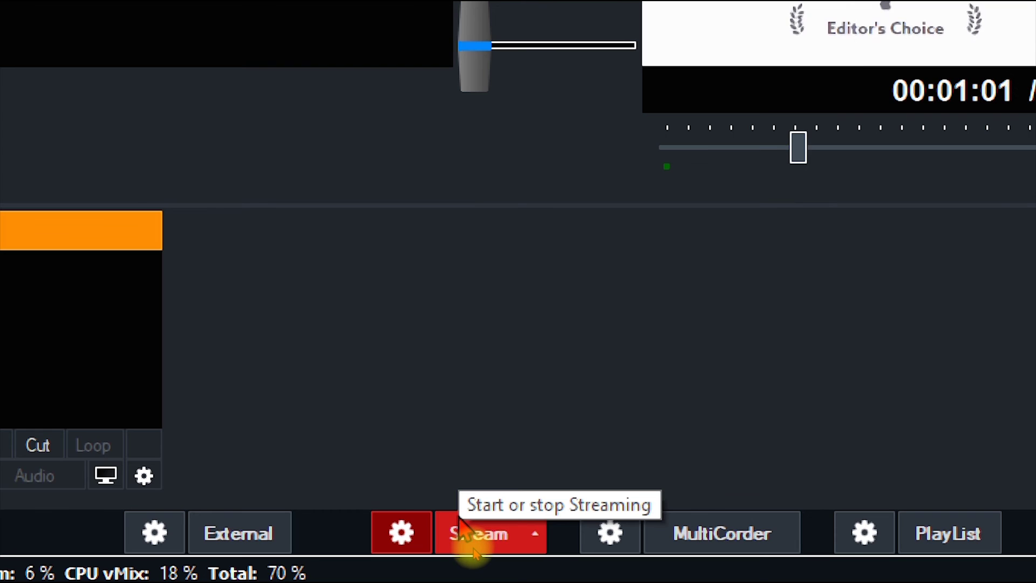
key(Escape)
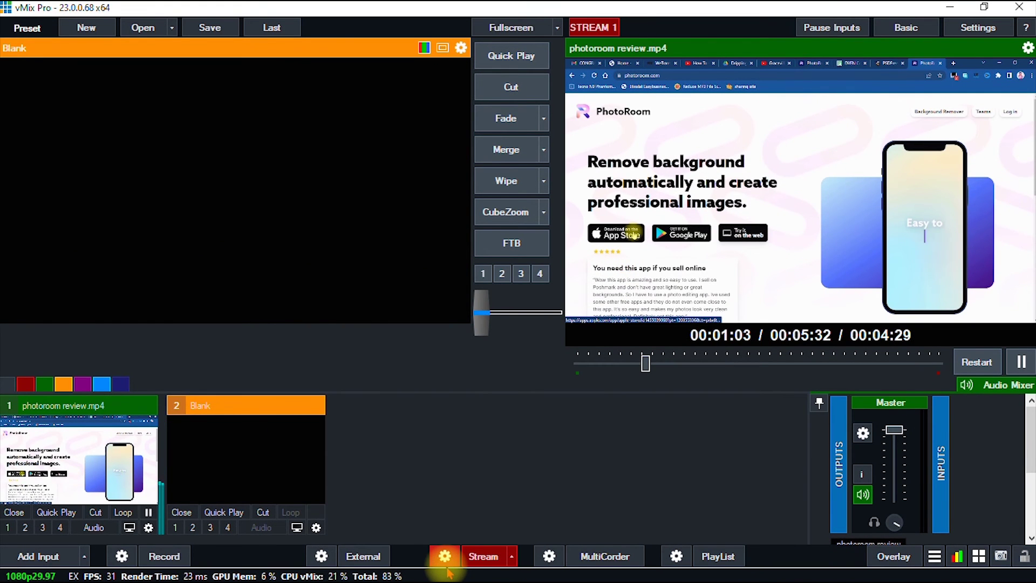
- Switch to YouTube Studio in the browser and check the live stream's preview and connection against vMix
key(super)
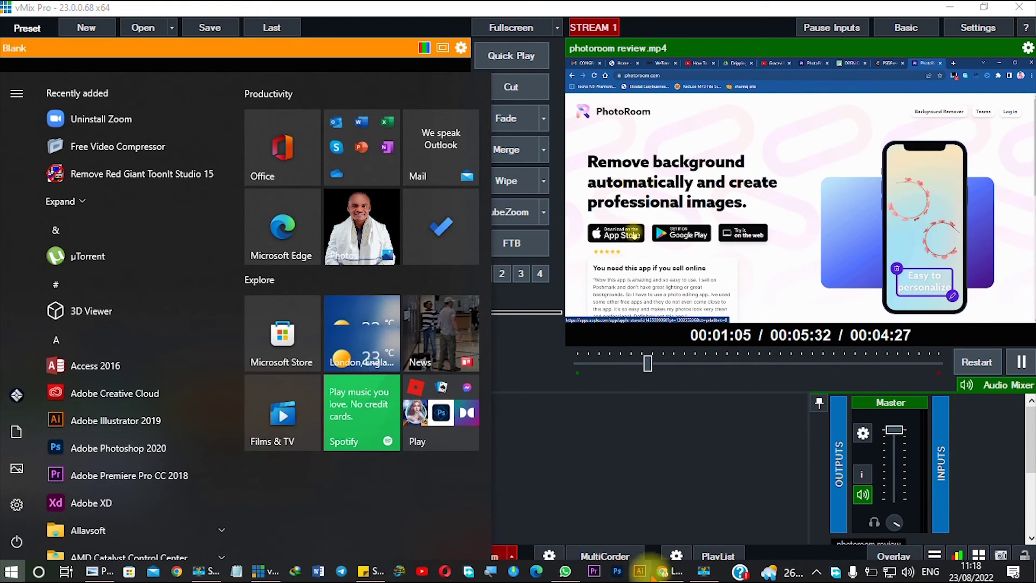
click(664, 571)
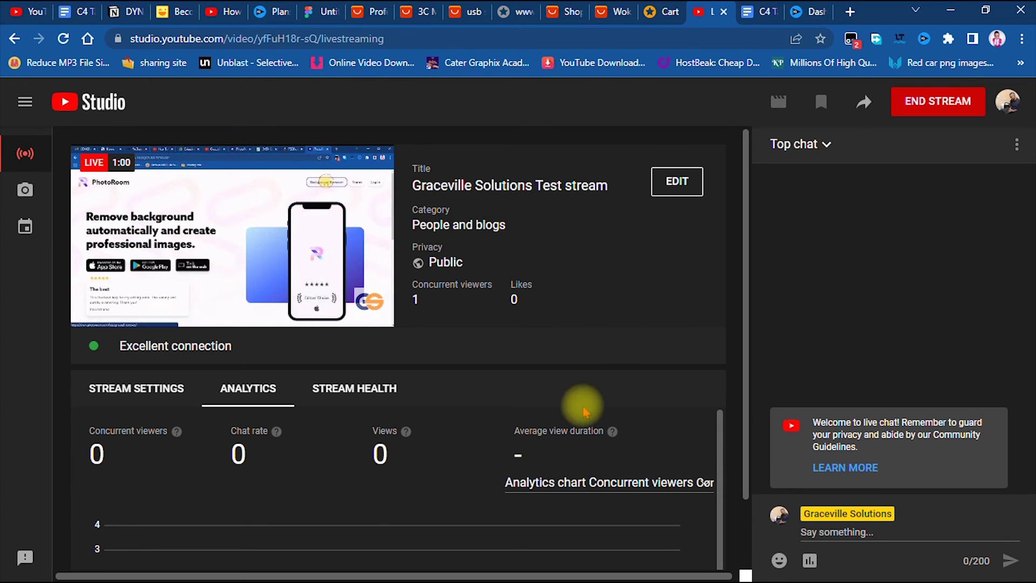
key(super)
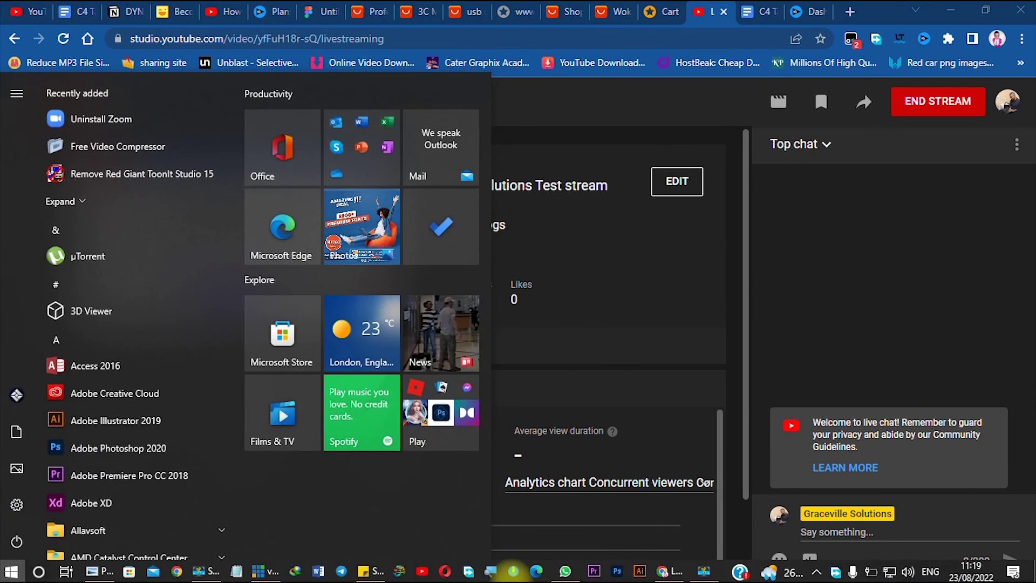
click(266, 568)
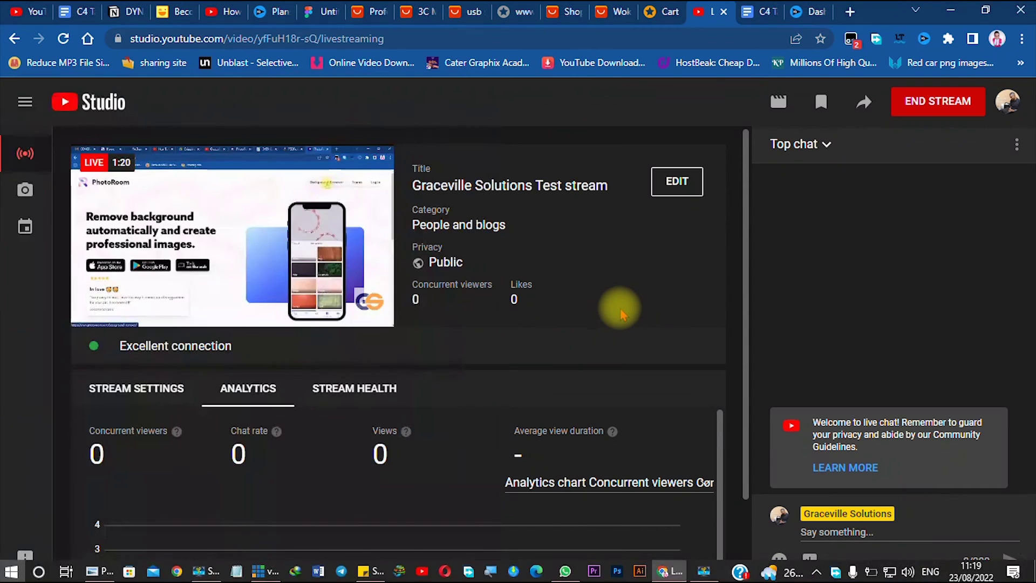
key(alt+Tab)
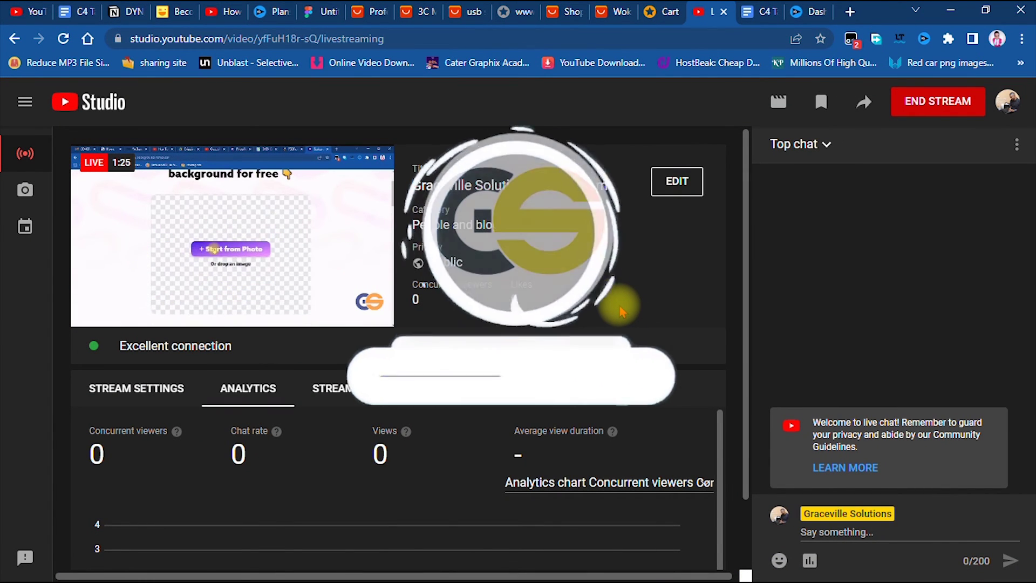
- Switch back to vMix and move the playback of photoroom review.mp4 to about 00:01:44
key(super)
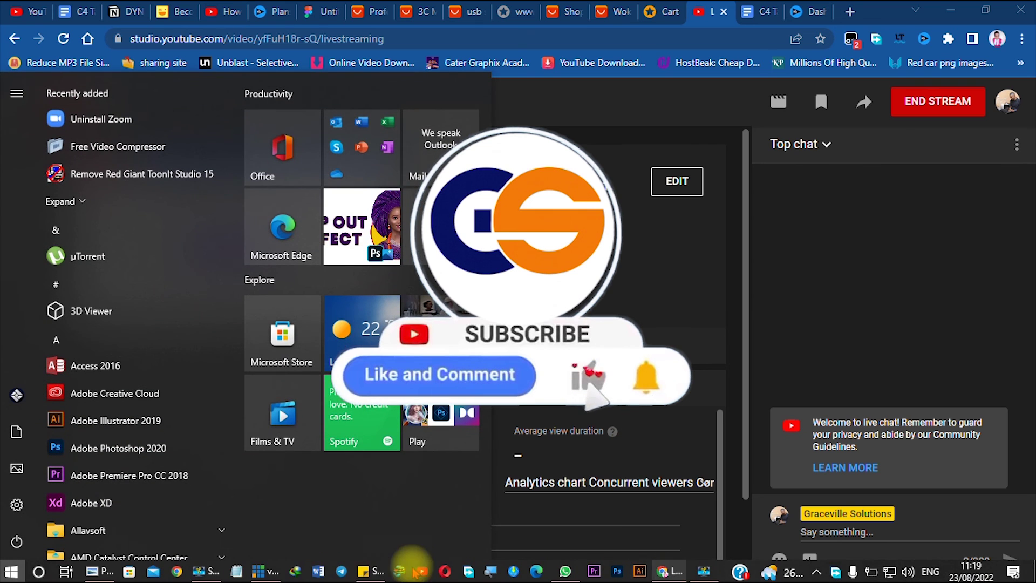
click(272, 571)
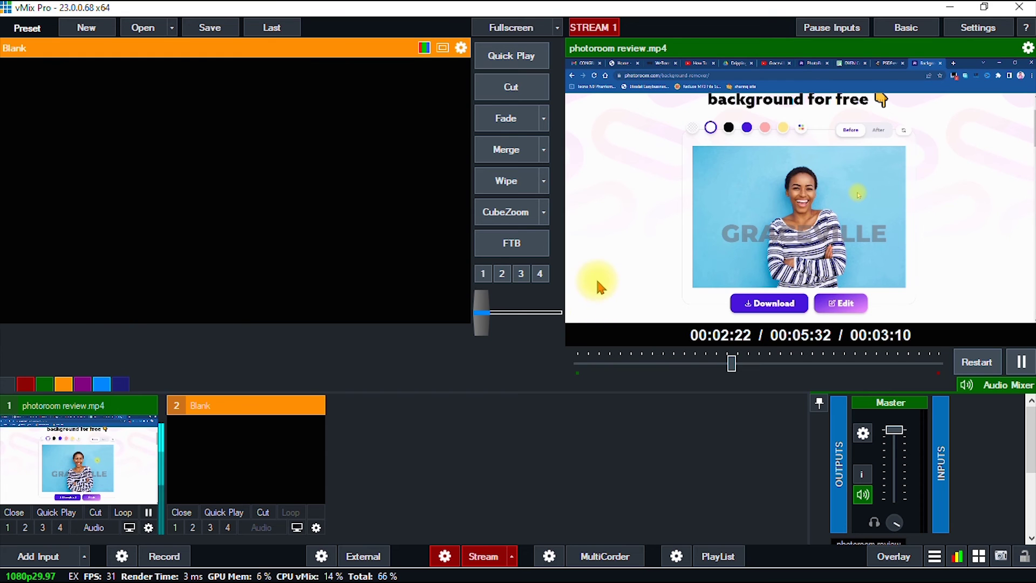
click(691, 360)
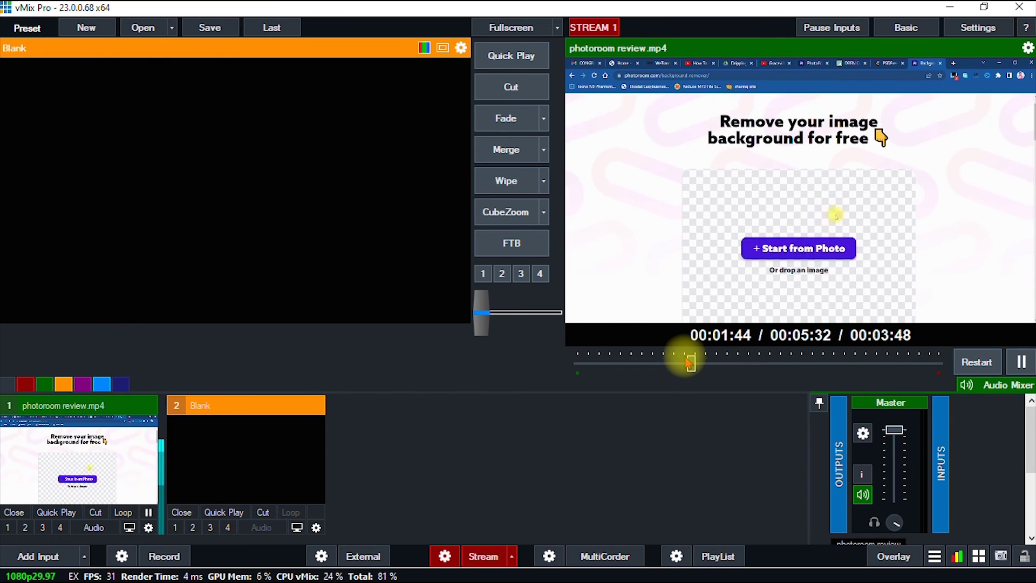